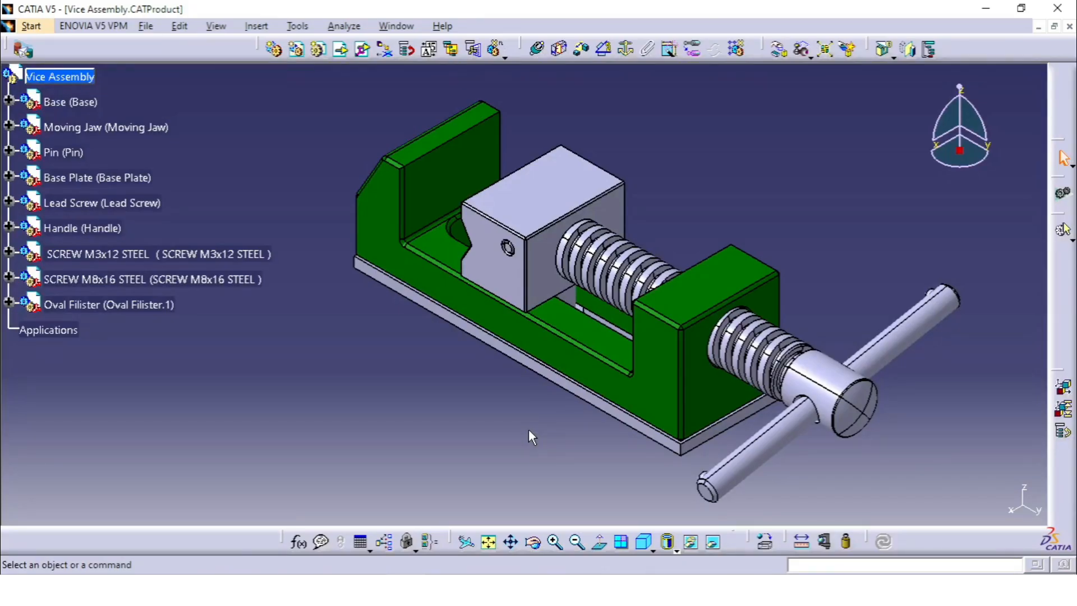
Examine the vice assembly's underside, including the base plate, its countersunk holes and the fitted screws
{"action": "middle_click_drag", "start_coordinate": [442, 330], "coordinate": [640, 302]}
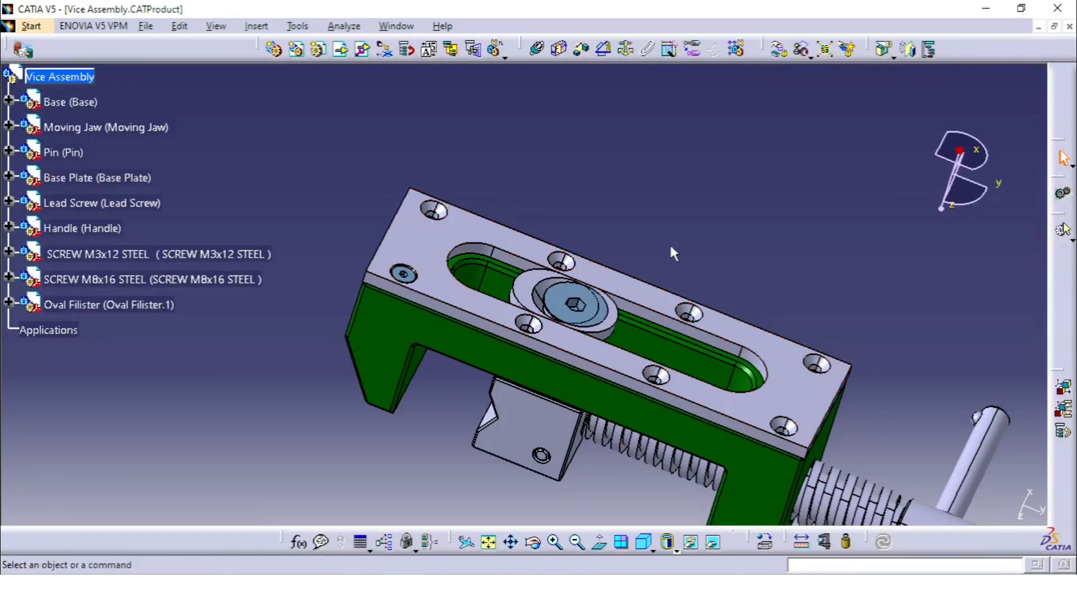
{"action": "middle_click_drag", "start_coordinate": [629, 262], "coordinate": [636, 232]}
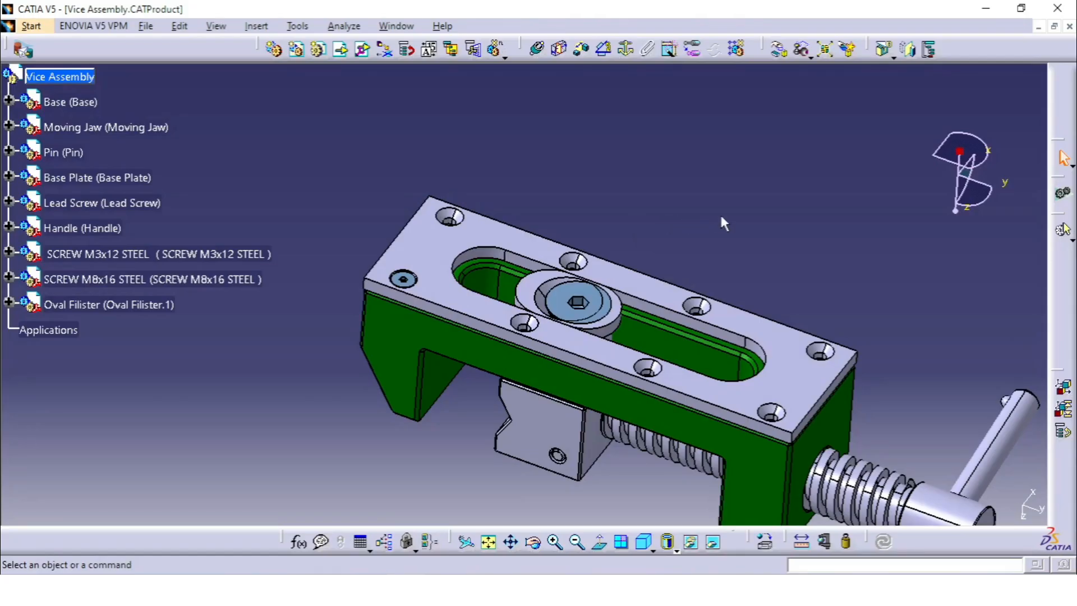
{"action": "middle_click_drag", "start_coordinate": [726, 261], "coordinate": [638, 233]}
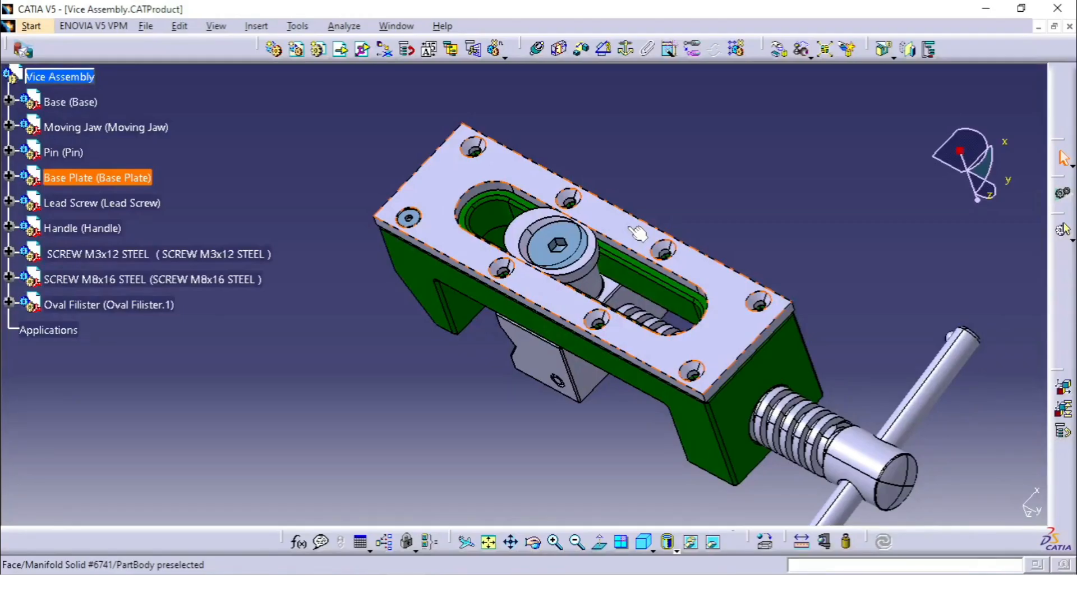
{"action": "middle_click_drag", "start_coordinate": [565, 192], "coordinate": [601, 163]}
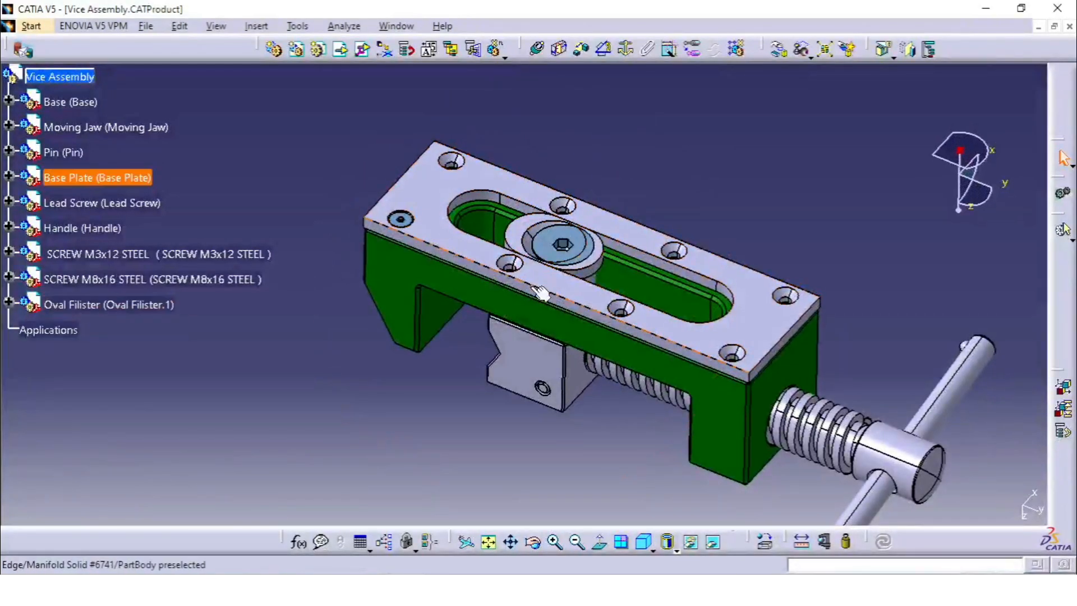
{"action": "middle_click_drag", "start_coordinate": [478, 300], "coordinate": [490, 279]}
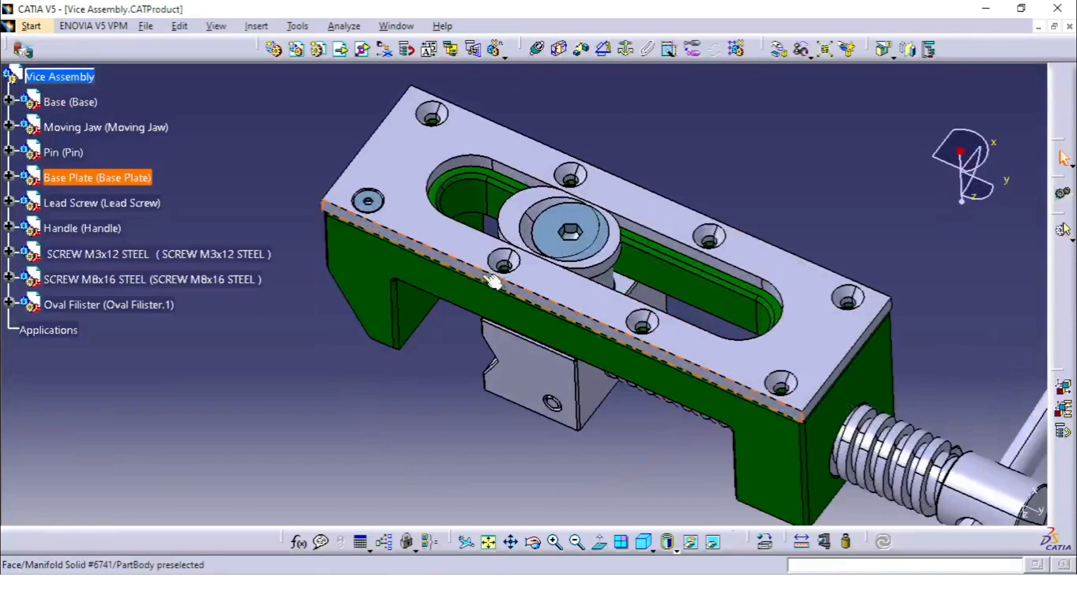
Create one copy of the M3x12 steel screw fitted in the base plate's corner hole with Fast Multi Instantiation
{"action": "left_click", "coordinate": [386, 206]}
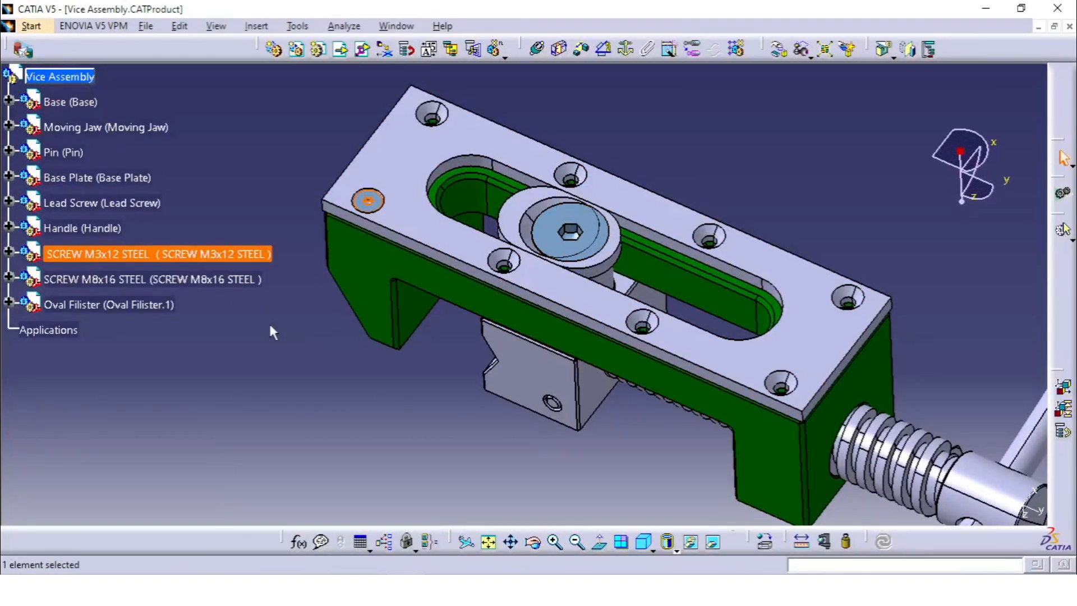
{"action": "middle_click_drag", "start_coordinate": [423, 226], "coordinate": [401, 250]}
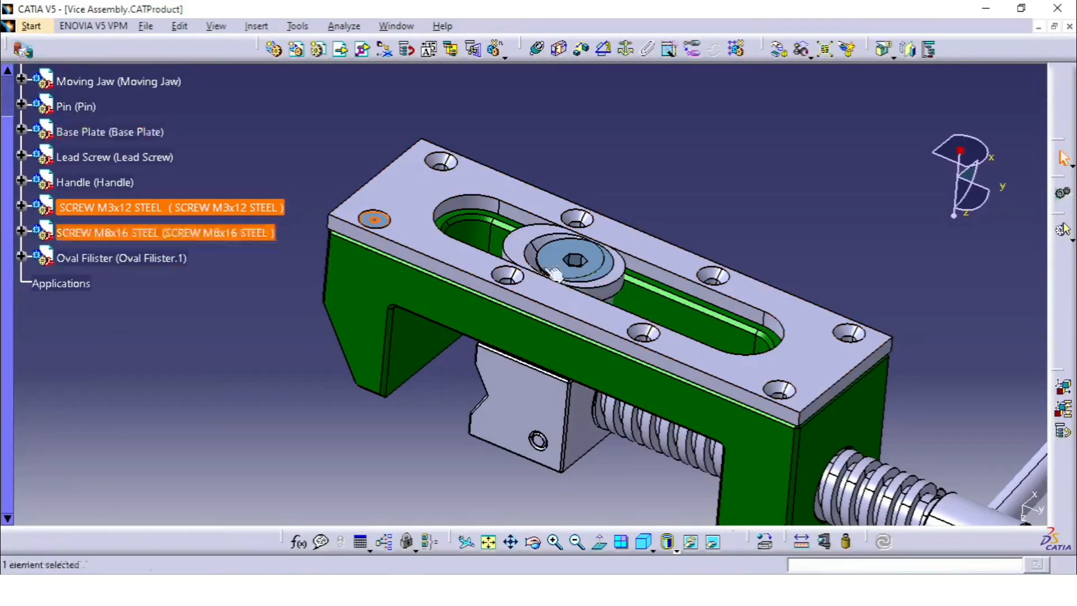
{"action": "middle_click_drag", "start_coordinate": [485, 271], "coordinate": [513, 300]}
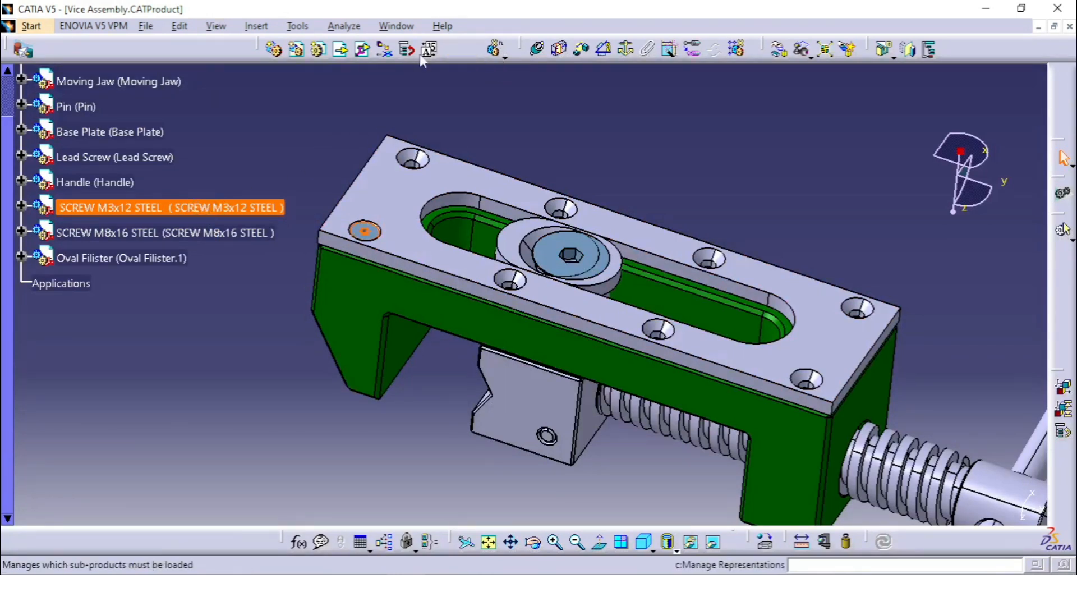
{"action": "left_click_drag", "start_coordinate": [261, 107], "coordinate": [261, 108]}
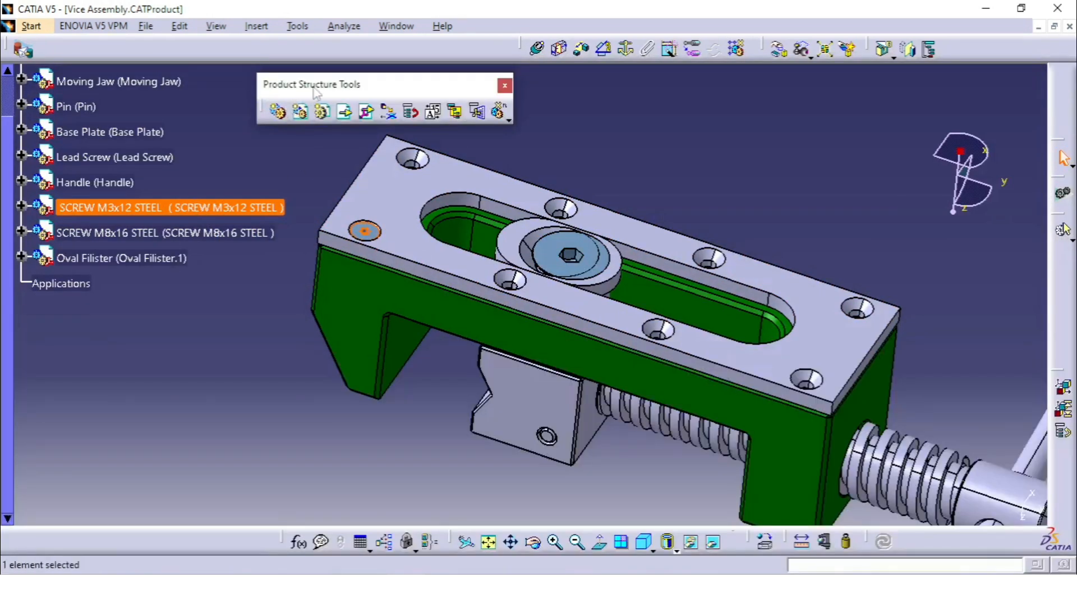
{"action": "left_click_drag", "start_coordinate": [327, 53], "coordinate": [328, 52]}
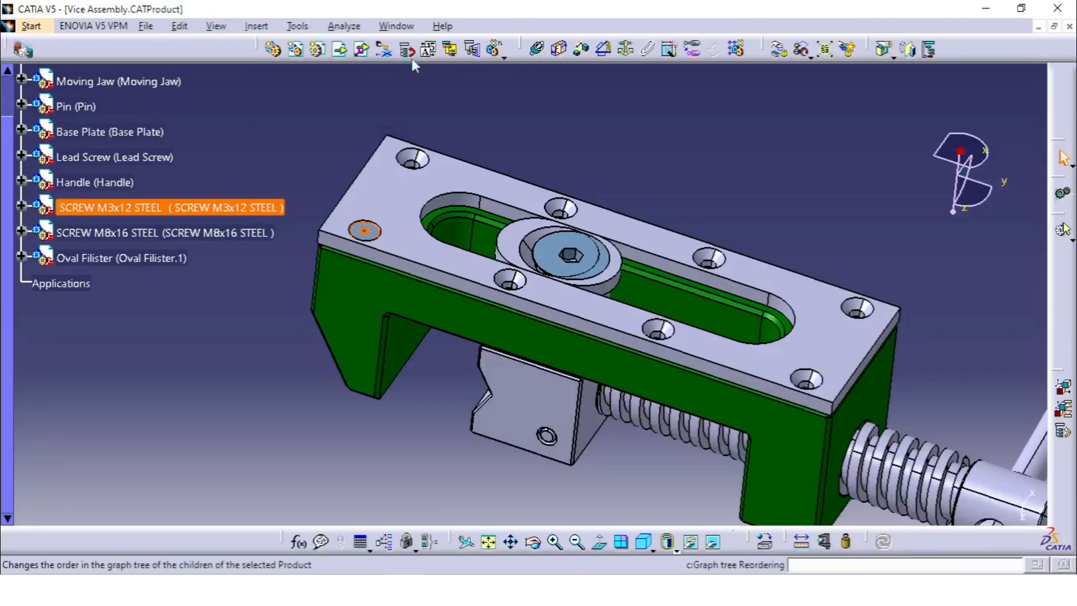
{"action": "left_click", "coordinate": [497, 52]}
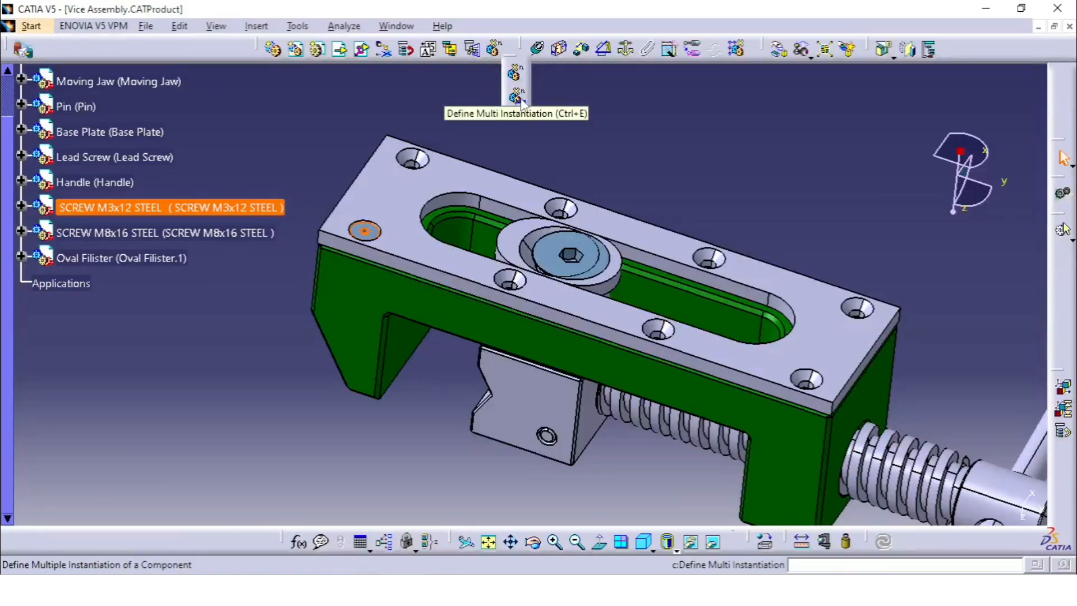
{"action": "left_click", "coordinate": [500, 59]}
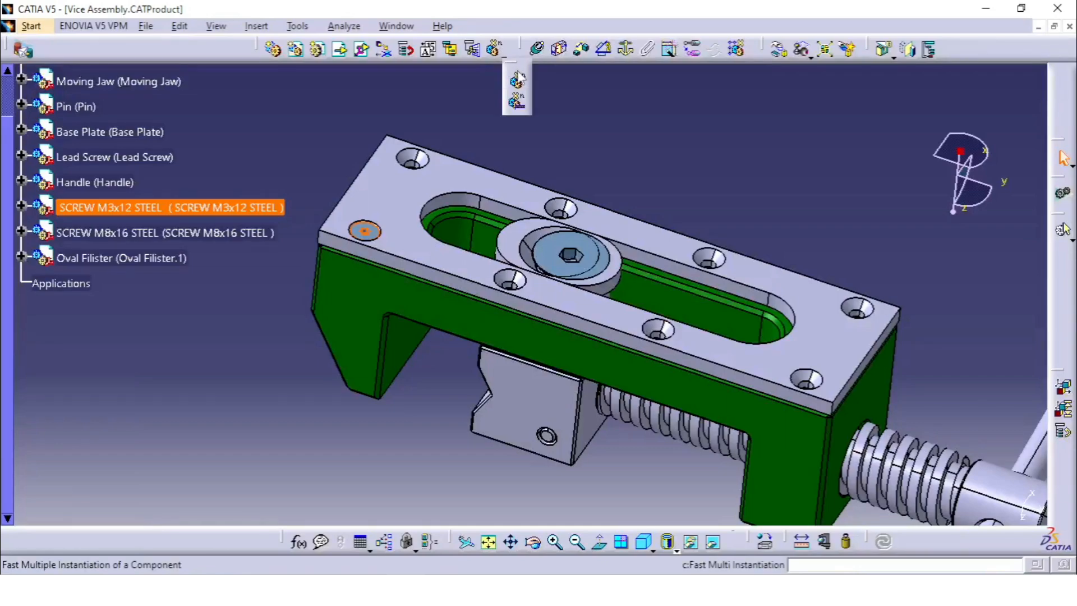
{"action": "left_click", "coordinate": [518, 80]}
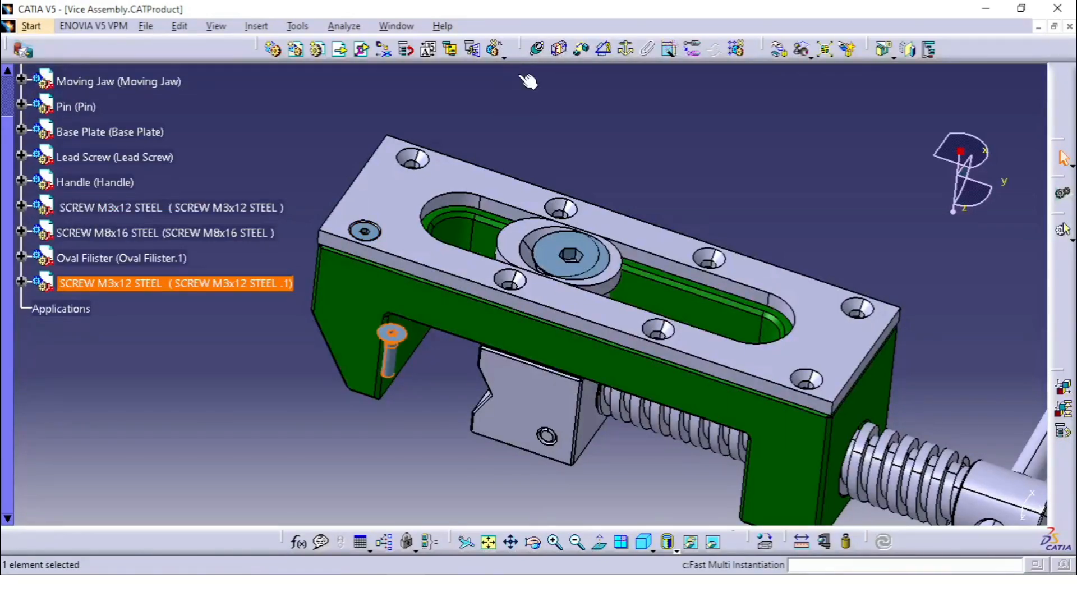
Add three more copies of the M3x12 steel screw with Fast Multi Instantiation
{"action": "middle_click_drag", "start_coordinate": [471, 314], "coordinate": [493, 293]}
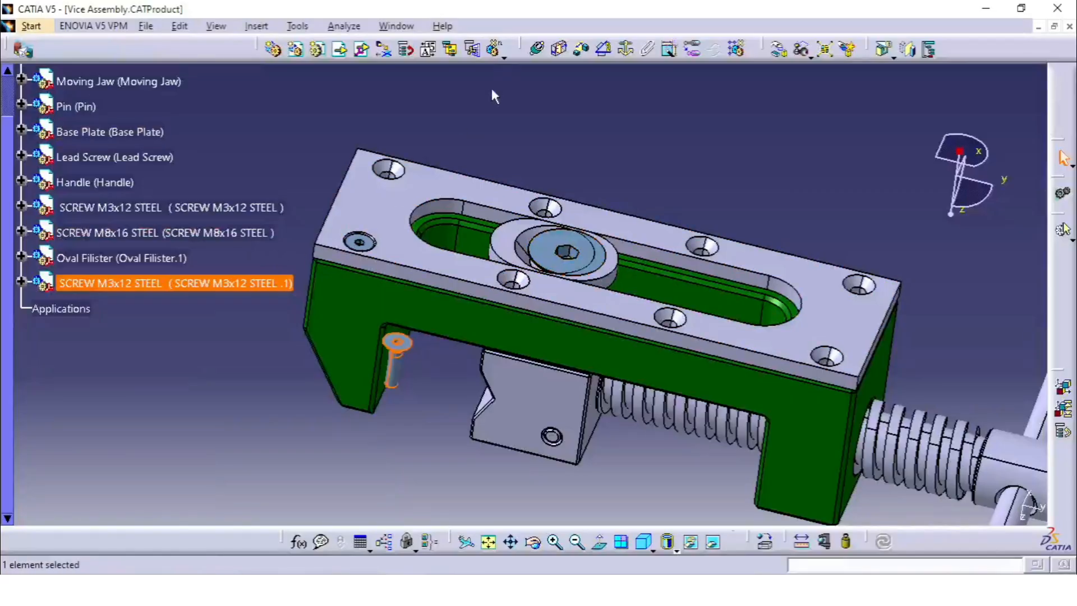
{"action": "left_click", "coordinate": [493, 49]}
{"action": "left_click", "coordinate": [493, 49]}
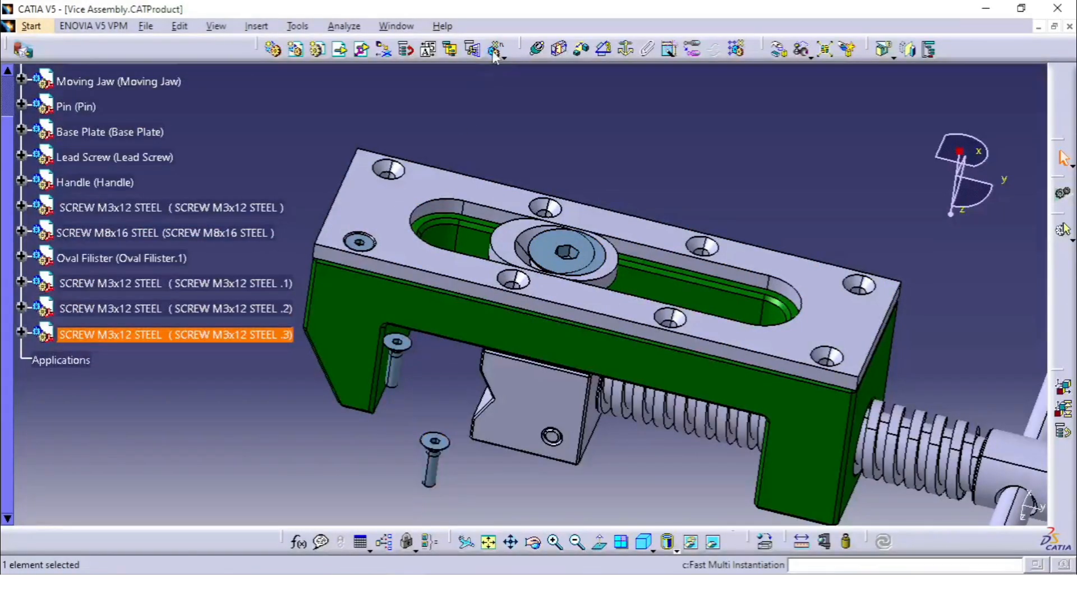
{"action": "left_click", "coordinate": [493, 49]}
{"action": "middle_click_drag", "start_coordinate": [519, 241], "coordinate": [449, 253]}
{"action": "middle_click_drag", "start_coordinate": [360, 345], "coordinate": [572, 350]}
{"action": "middle_click_drag", "start_coordinate": [617, 300], "coordinate": [459, 308]}
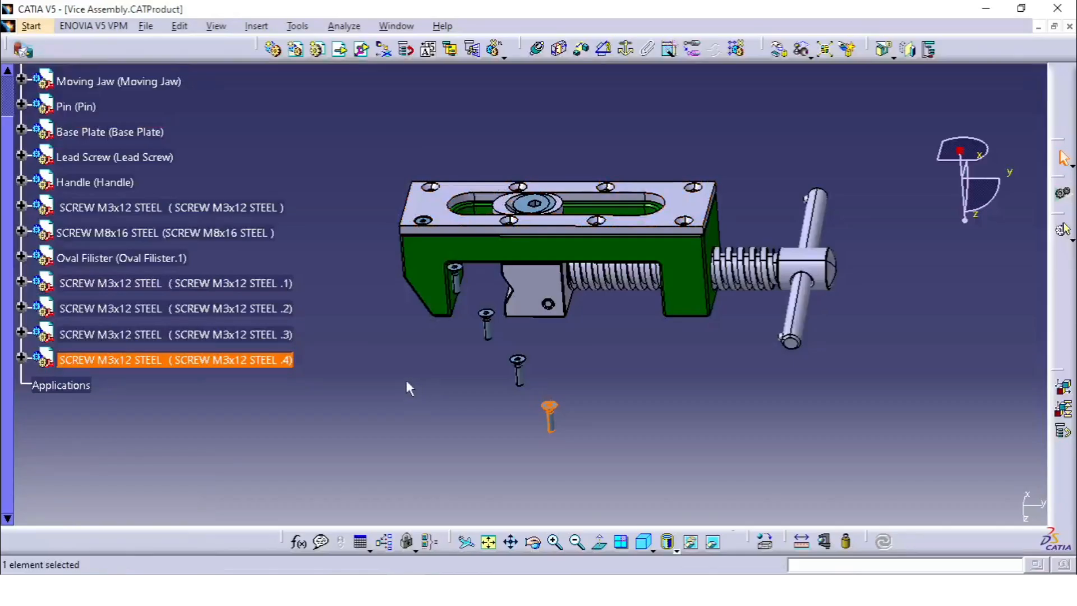
{"action": "left_click", "coordinate": [504, 57]}
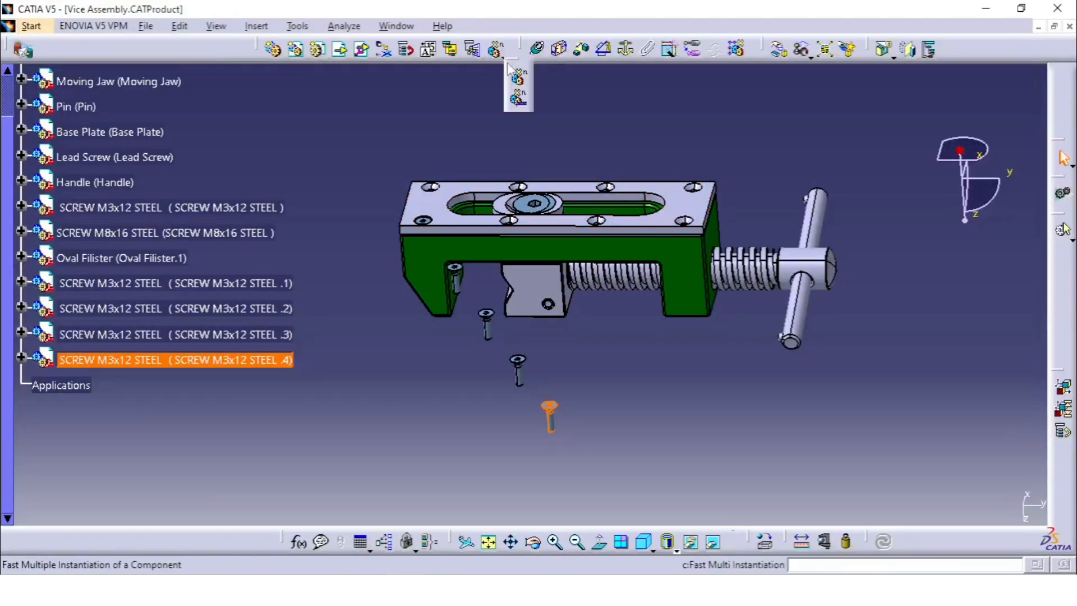
{"action": "left_click", "coordinate": [521, 101]}
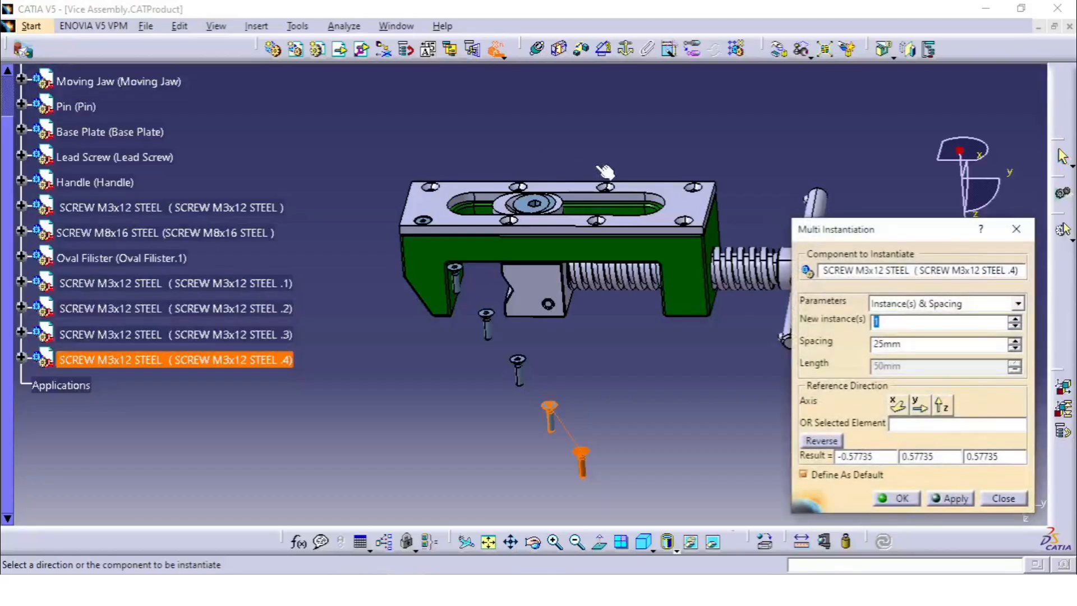
{"action": "middle_click_drag", "start_coordinate": [605, 171], "coordinate": [531, 263]}
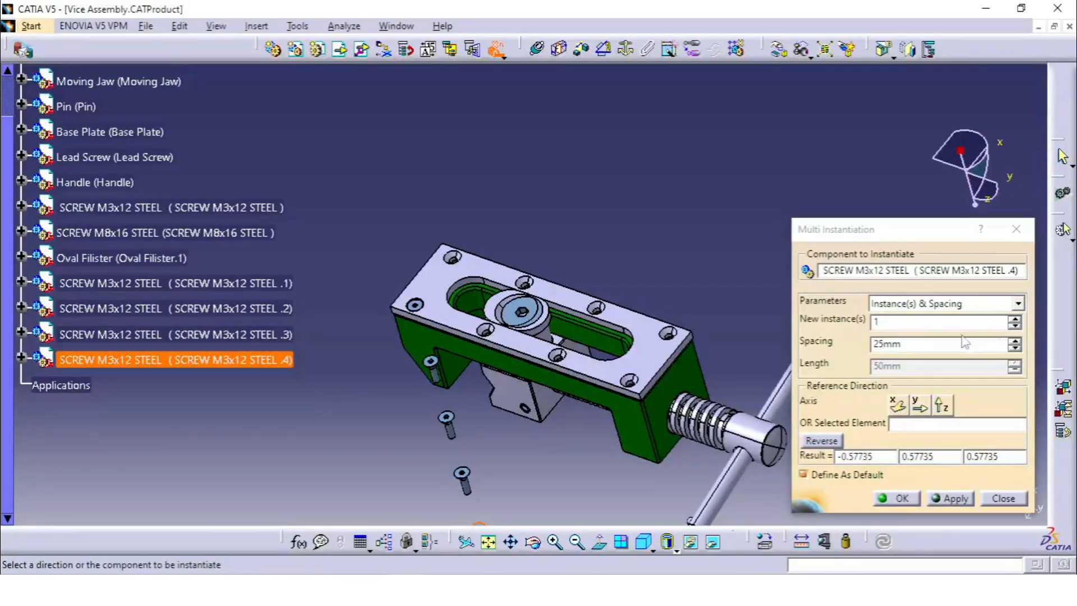
{"action": "left_click", "coordinate": [964, 304]}
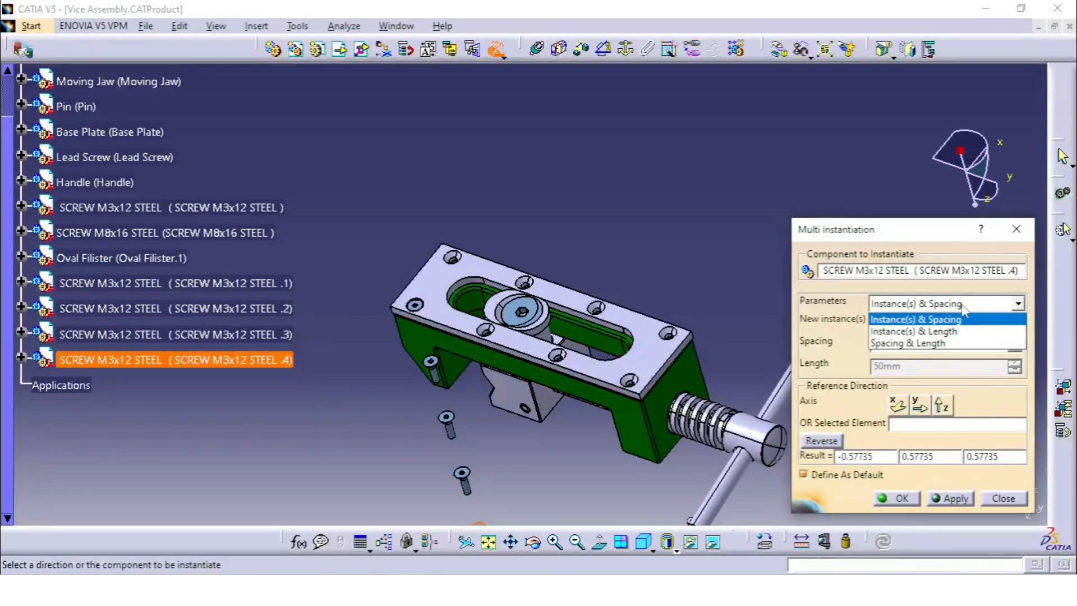
{"action": "middle_click_drag", "start_coordinate": [612, 314], "coordinate": [642, 309]}
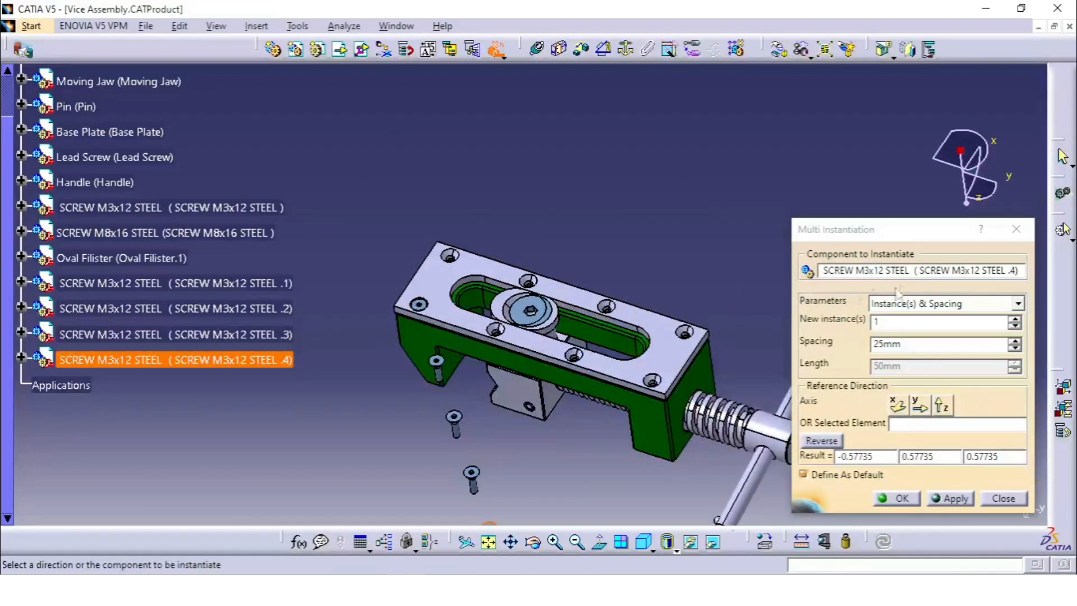
{"action": "left_click_drag", "start_coordinate": [823, 272], "coordinate": [1016, 277]}
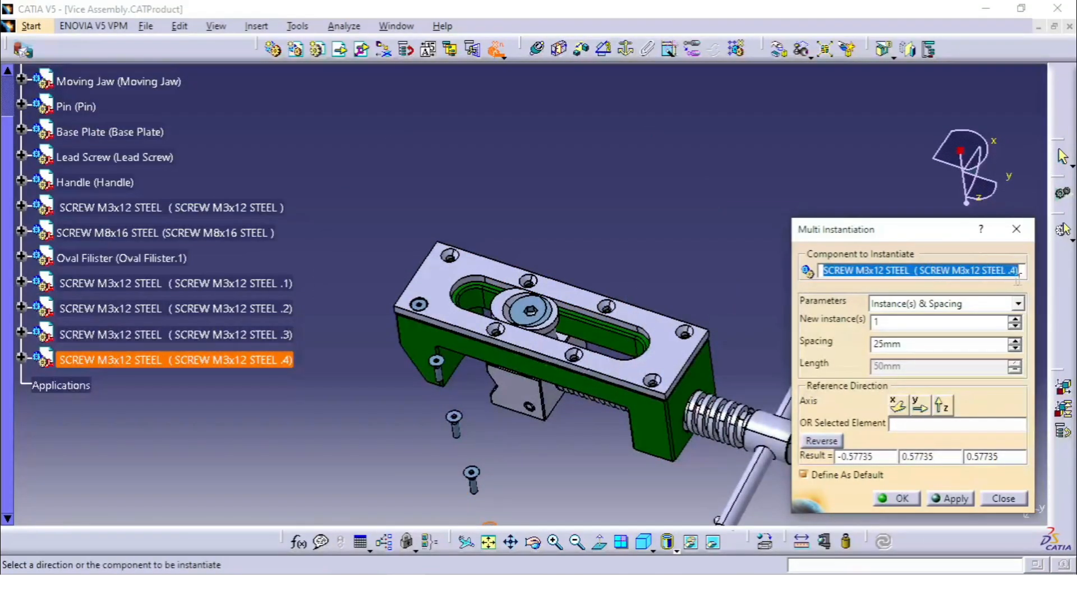
{"action": "left_click", "coordinate": [436, 362]}
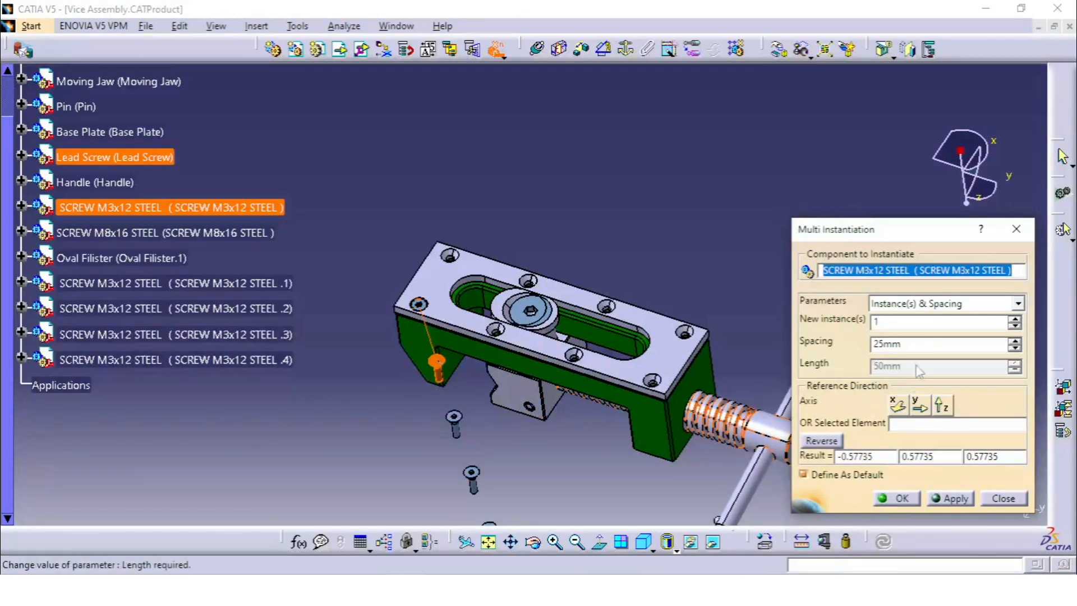
{"action": "middle_click_drag", "start_coordinate": [628, 393], "coordinate": [603, 342]}
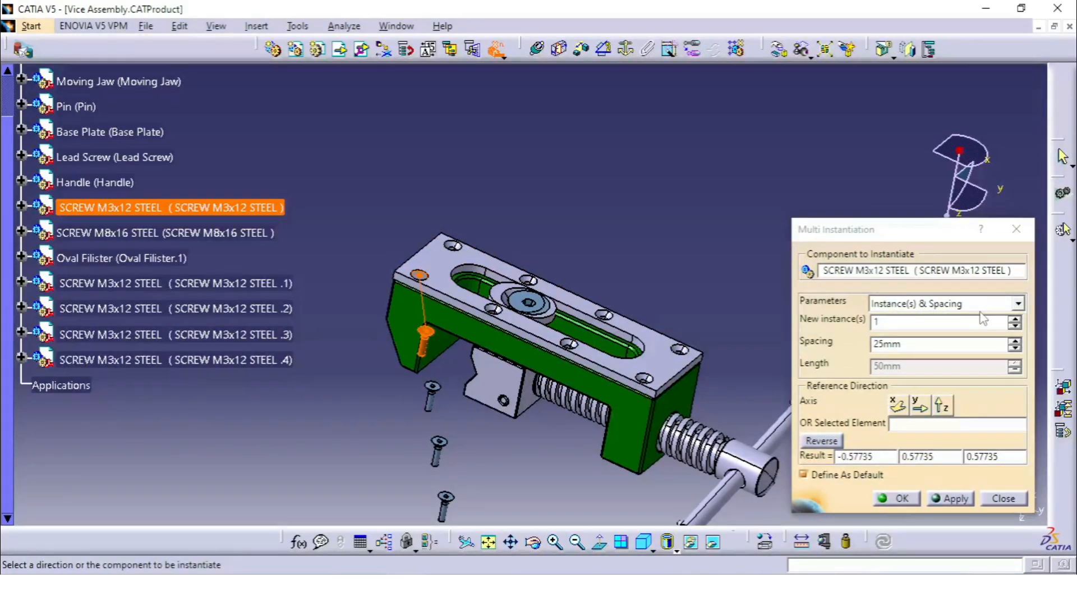
{"action": "middle_click_drag", "start_coordinate": [615, 265], "coordinate": [539, 276]}
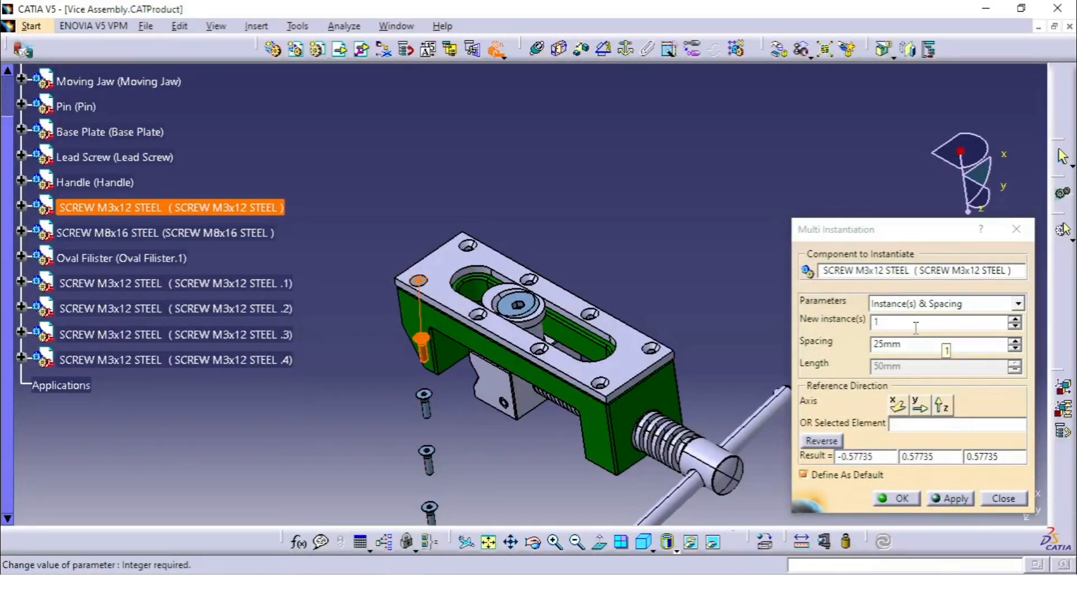
{"action": "left_click", "coordinate": [1015, 319]}
{"action": "left_click", "coordinate": [1015, 318]}
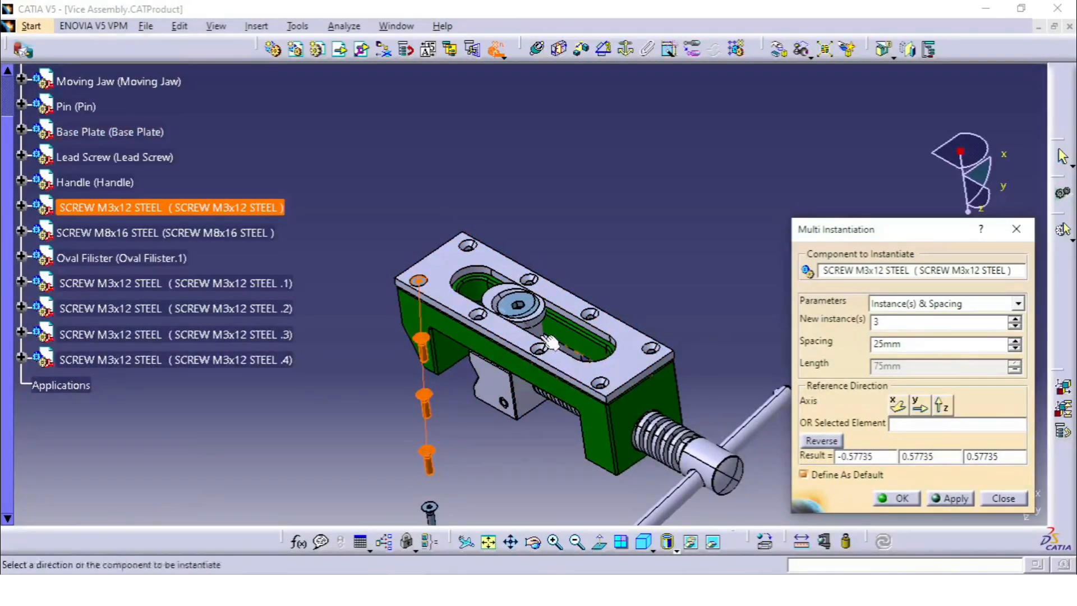
{"action": "middle_click_drag", "start_coordinate": [553, 341], "coordinate": [601, 256]}
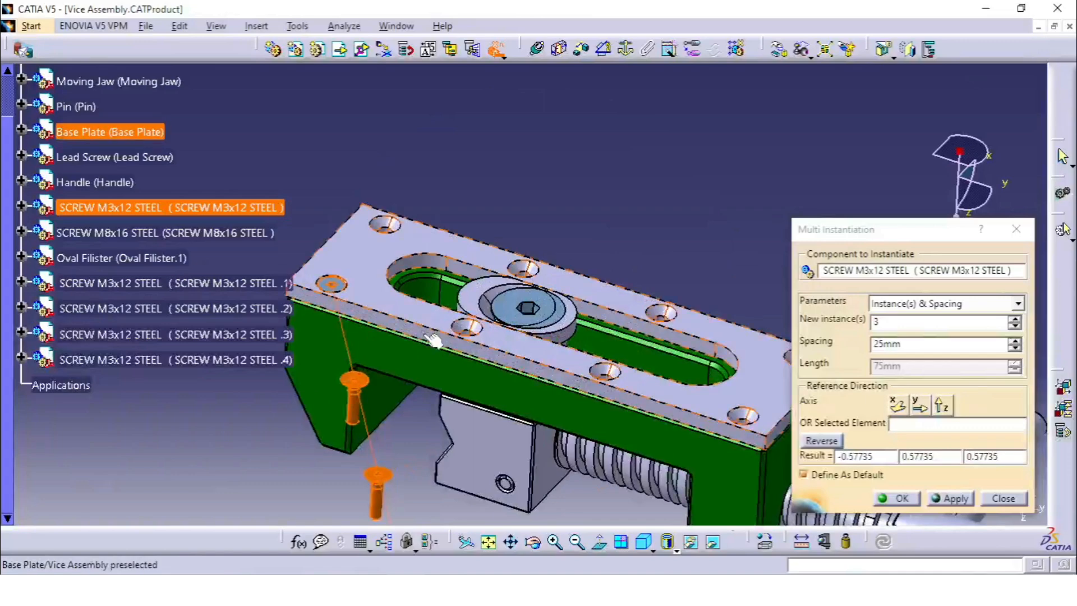
{"action": "middle_click_drag", "start_coordinate": [429, 340], "coordinate": [513, 365]}
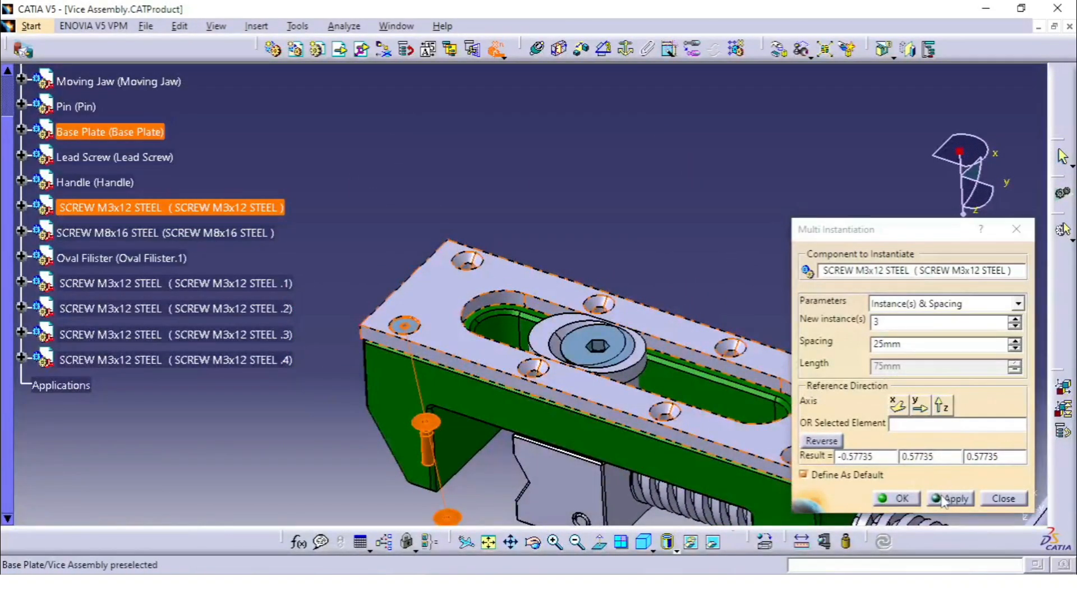
{"action": "left_click", "coordinate": [995, 501]}
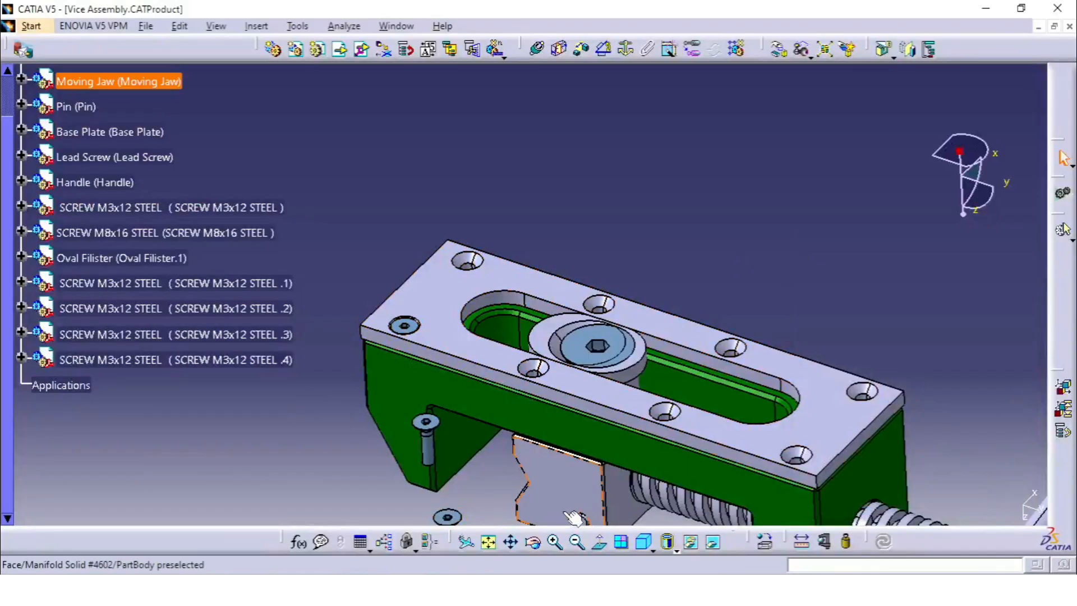
Measure the spacing between neighbouring countersunk holes along each of the base plate's two long rows
{"action": "left_click", "coordinate": [804, 542]}
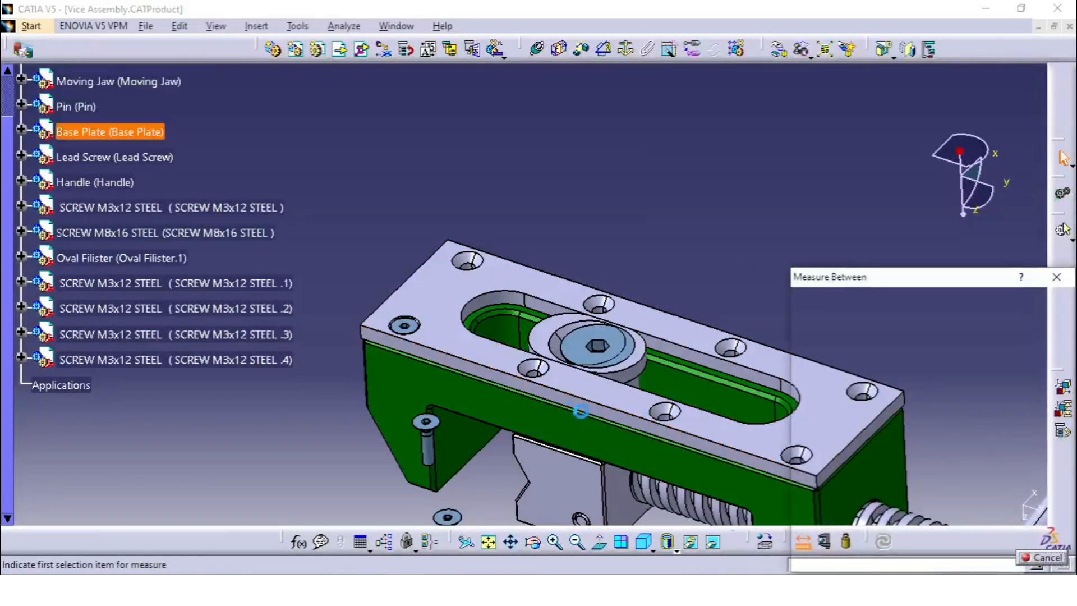
{"action": "middle_click_drag", "start_coordinate": [534, 332], "coordinate": [534, 275]}
{"action": "middle_click_drag", "start_coordinate": [454, 224], "coordinate": [511, 234]}
{"action": "left_click", "coordinate": [484, 253]}
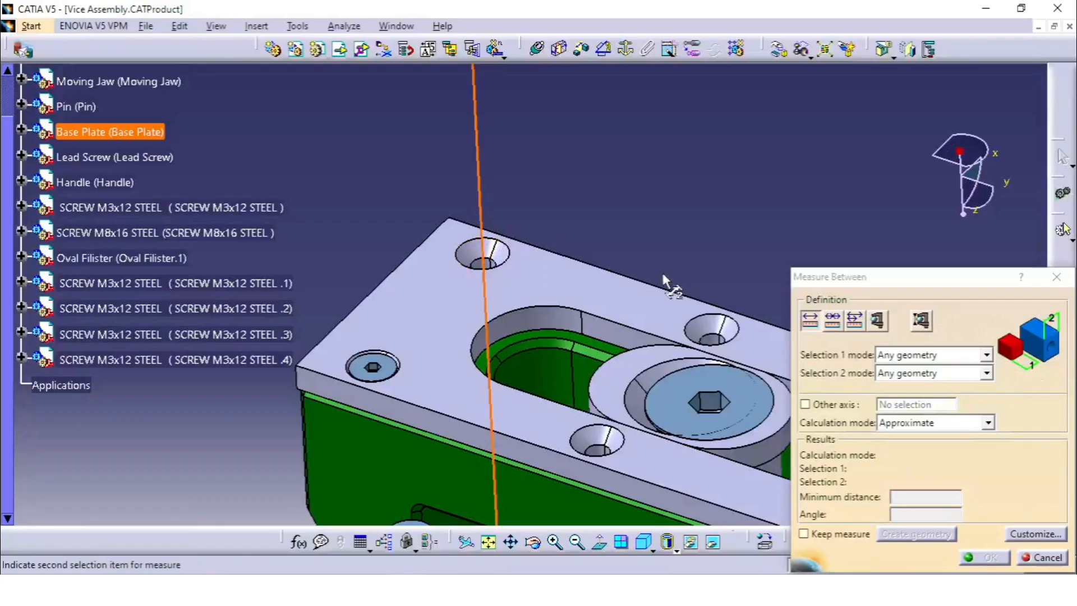
{"action": "left_click", "coordinate": [712, 330]}
{"action": "middle_click_drag", "start_coordinate": [662, 409], "coordinate": [556, 342]}
{"action": "left_click", "coordinate": [555, 342]}
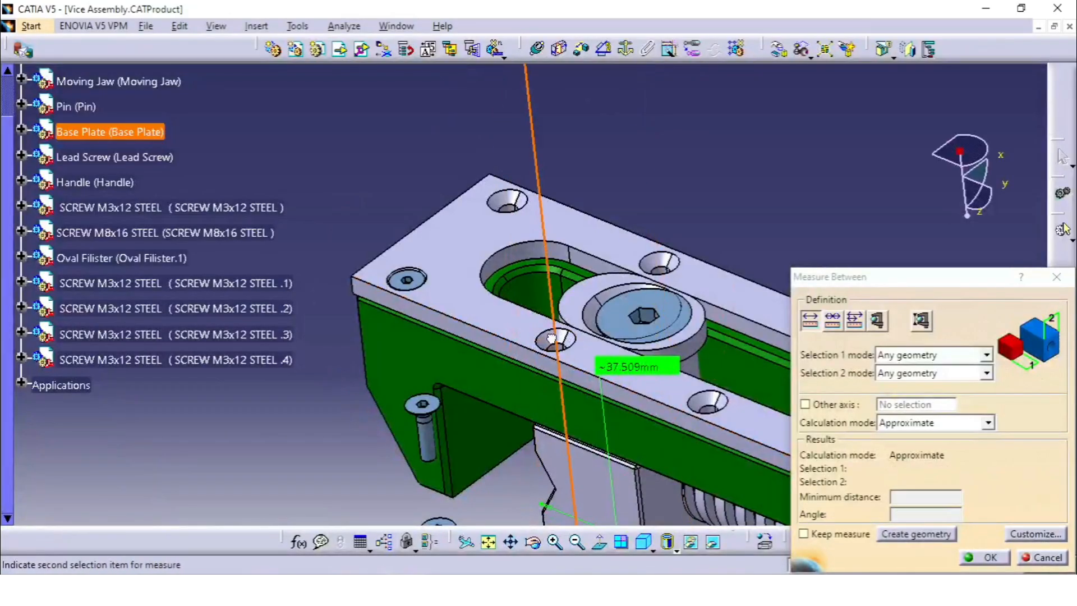
{"action": "left_click", "coordinate": [695, 403]}
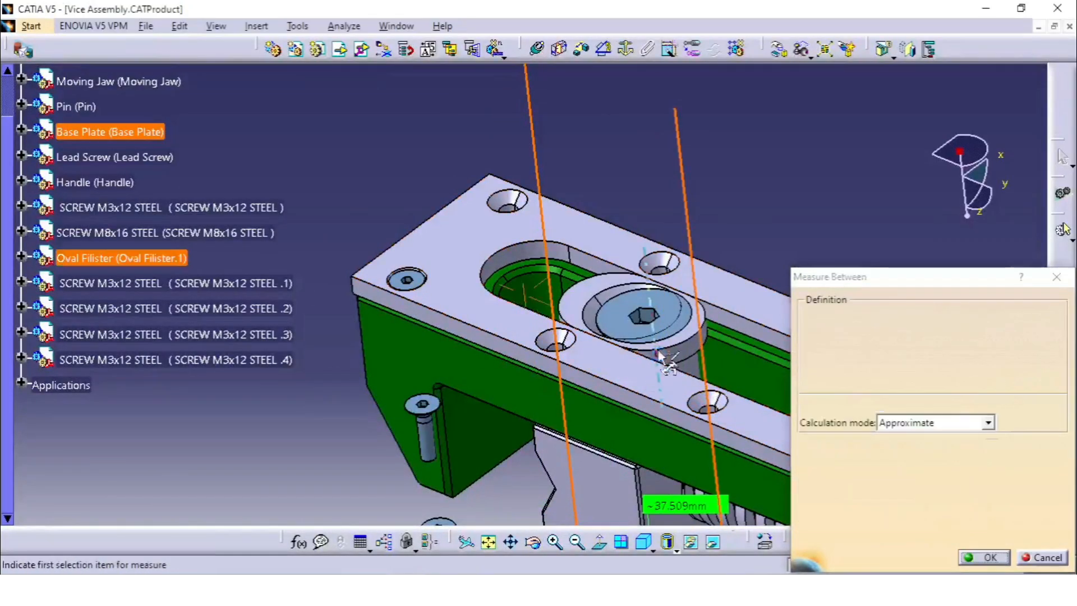
Measure the distance between two opposite countersunk holes across the base plate's width
{"action": "middle_click_drag", "start_coordinate": [661, 358], "coordinate": [550, 303]}
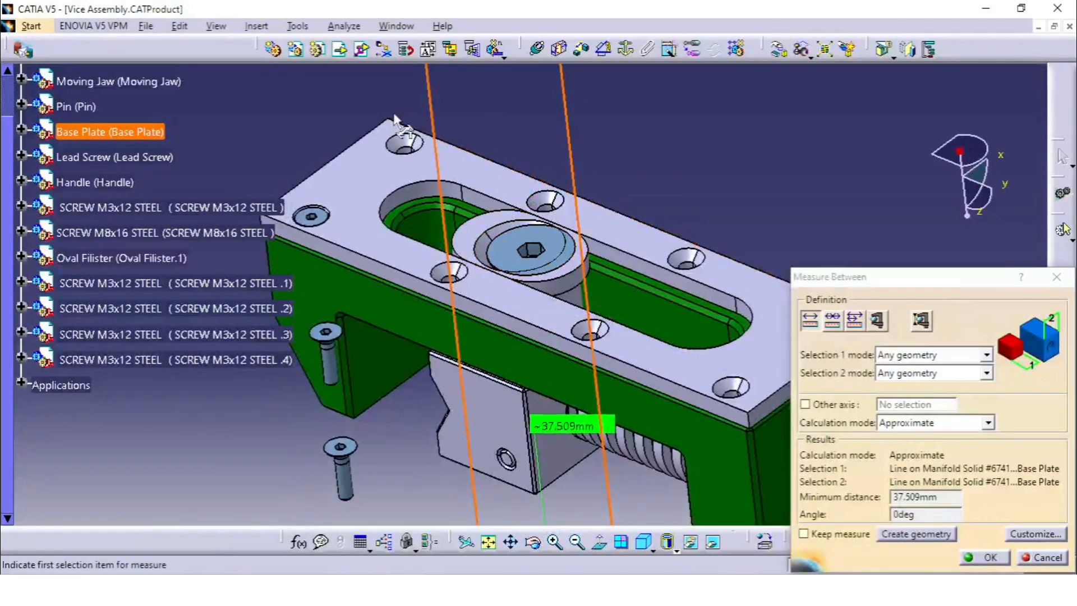
{"action": "left_click", "coordinate": [543, 204]}
{"action": "left_click", "coordinate": [444, 274]}
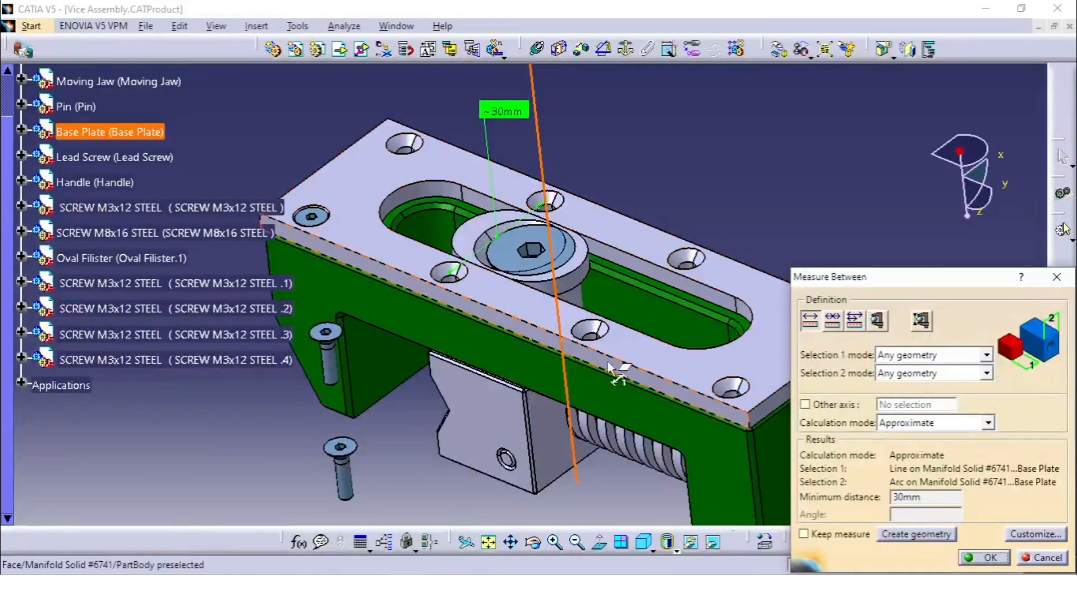
Start Multi Instantiation on the M3x12 steel screw in the plate's corner hole, with 3 new instances spaced 37.509 mm apart
{"action": "left_click", "coordinate": [1056, 277]}
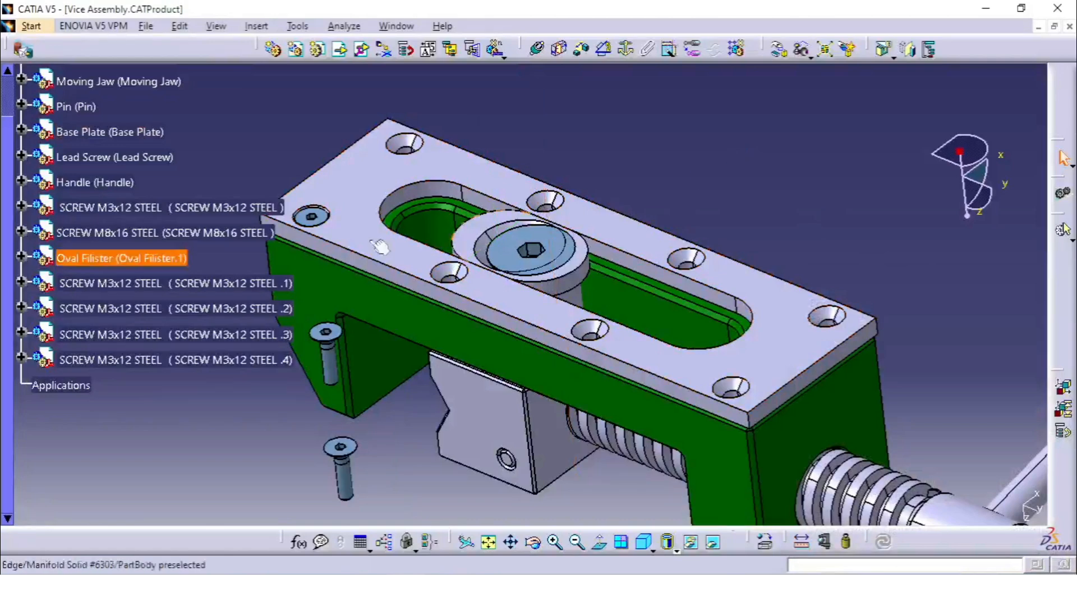
{"action": "left_click", "coordinate": [204, 209]}
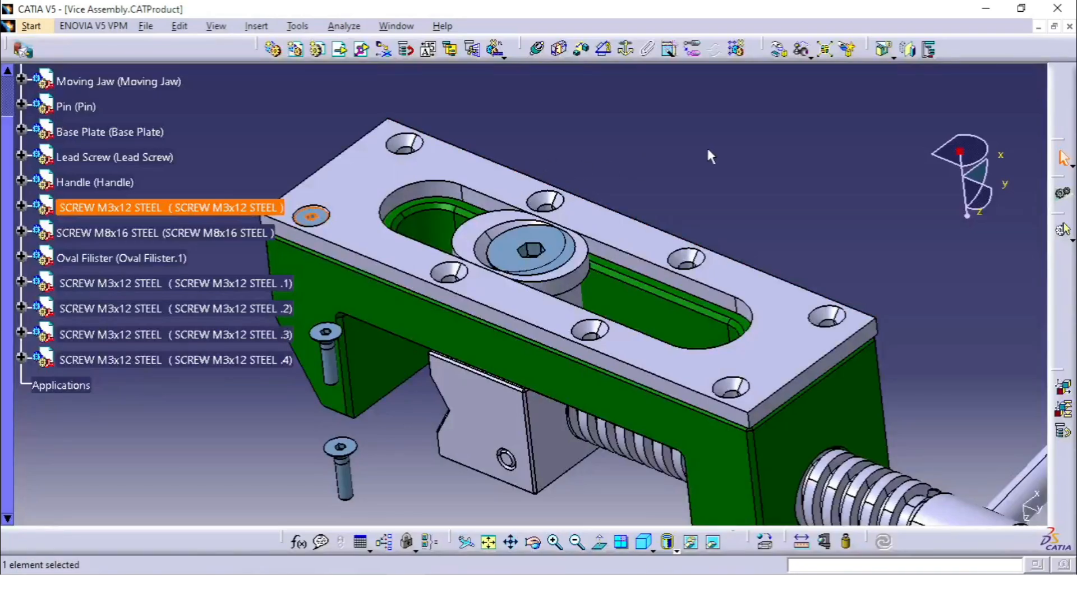
{"action": "left_click", "coordinate": [497, 51]}
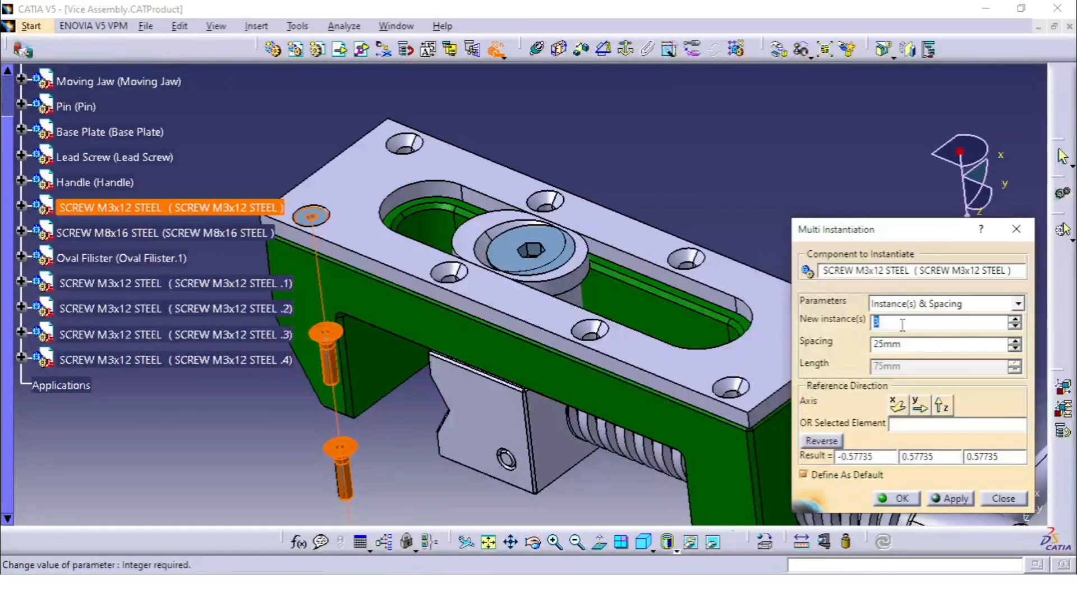
{"action": "left_click", "coordinate": [936, 341]}
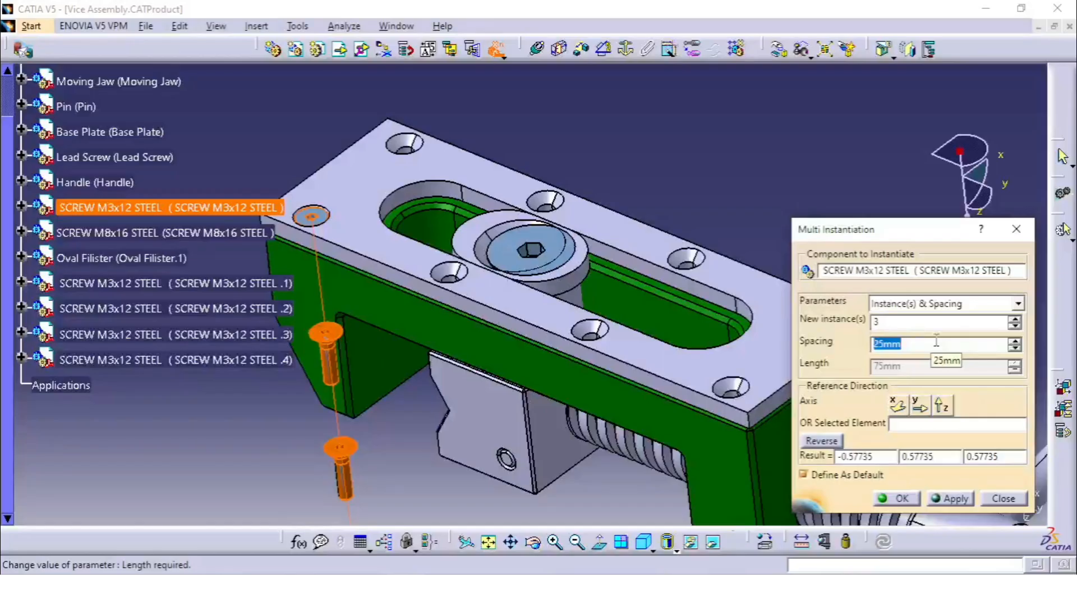
{"action": "type", "text": "37.509"}
{"action": "key", "text": "Return"}
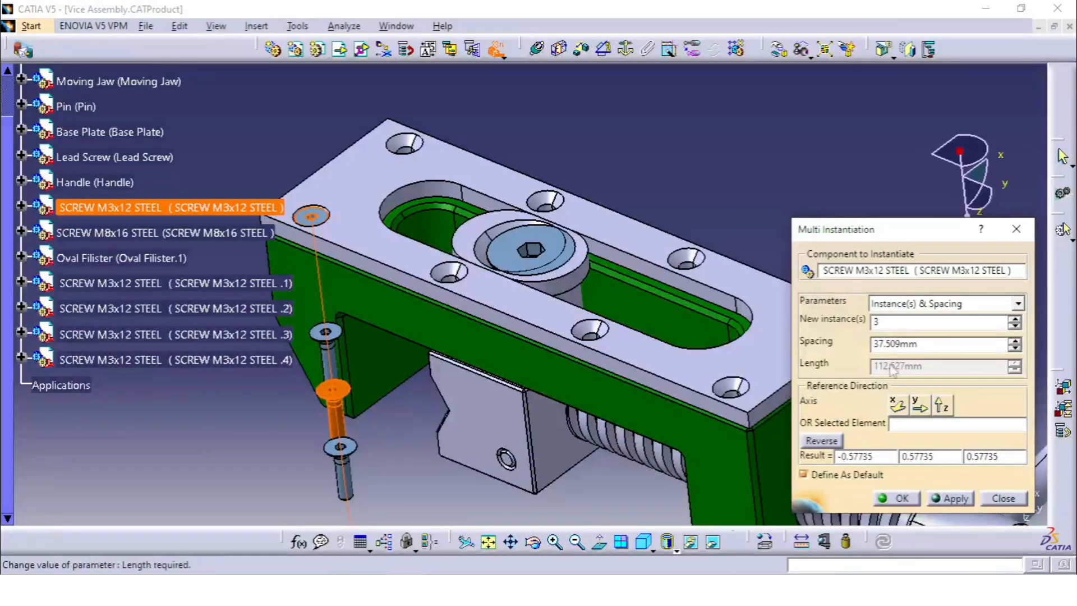
Set the Y axis as the instantiation direction and check the previewed screws against the base plate's countersunk holes
{"action": "middle_click_drag", "start_coordinate": [522, 319], "coordinate": [544, 409]}
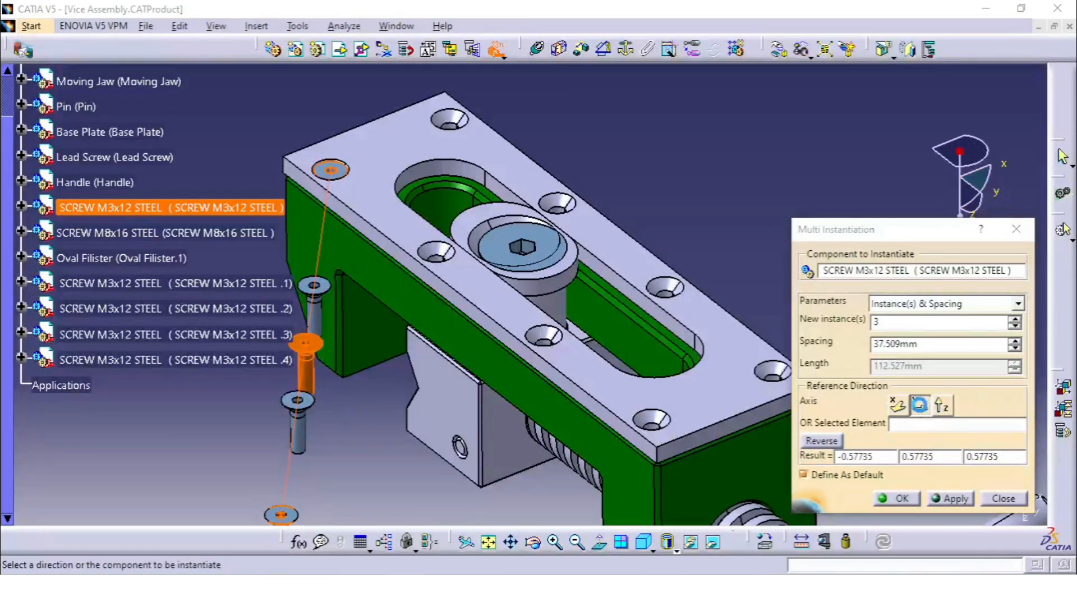
{"action": "left_click", "coordinate": [920, 405]}
{"action": "middle_click_drag", "start_coordinate": [536, 258], "coordinate": [535, 278], "text": "ctrl"}
{"action": "middle_click_drag", "start_coordinate": [418, 281], "coordinate": [567, 392]}
{"action": "middle_click_drag", "start_coordinate": [487, 349], "coordinate": [708, 140]}
{"action": "middle_click_drag", "start_coordinate": [595, 210], "coordinate": [655, 345]}
{"action": "middle_click_drag", "start_coordinate": [568, 346], "coordinate": [437, 262]}
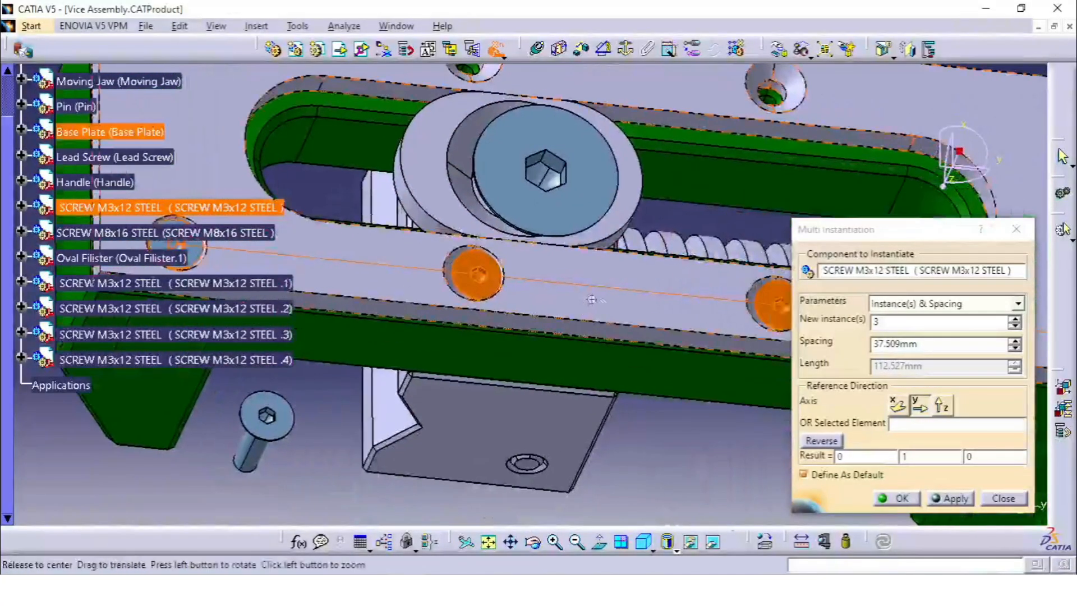
{"action": "middle_click_drag", "start_coordinate": [614, 297], "coordinate": [536, 309]}
{"action": "middle_click_drag", "start_coordinate": [624, 292], "coordinate": [680, 308]}
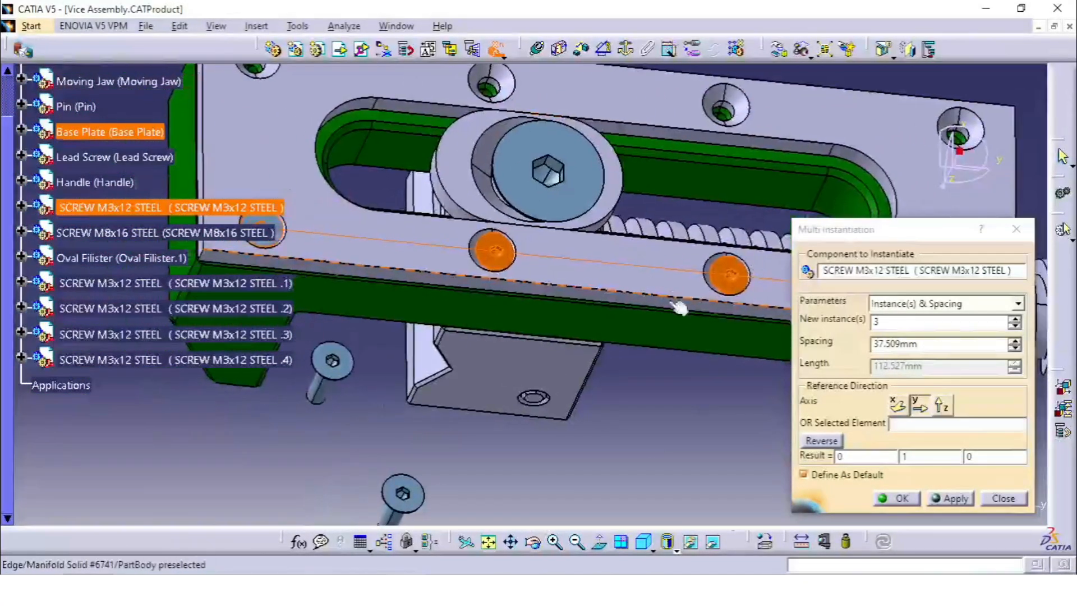
Set the instance spacing to 37 mm and apply it to place three screw copies along the base plate's row
{"action": "left_click", "coordinate": [945, 344]}
{"action": "double_click", "coordinate": [944, 344]}
{"action": "type", "text": "37"}
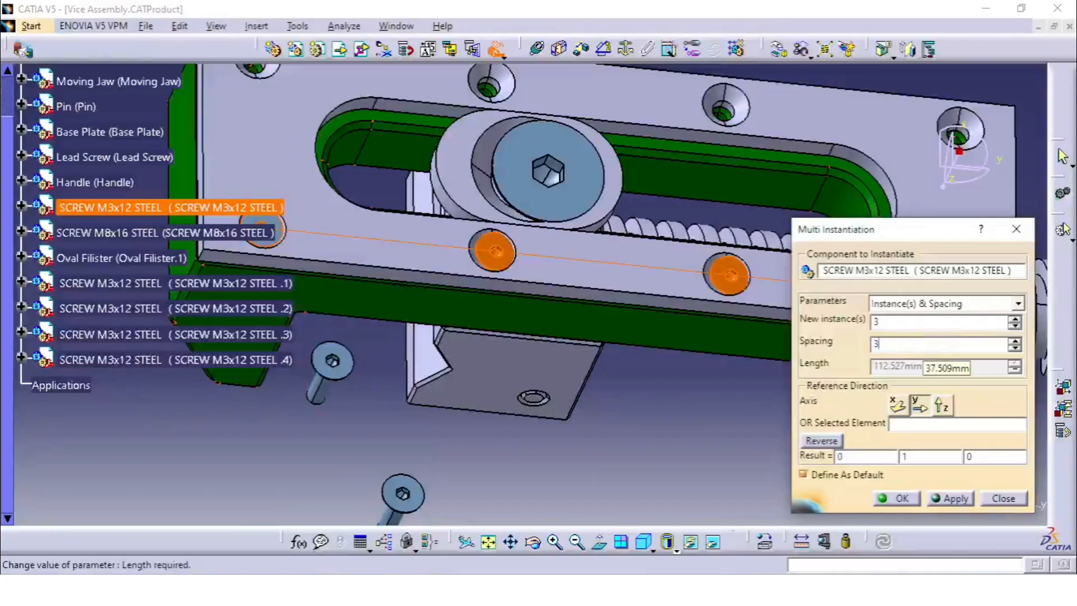
{"action": "left_click", "coordinate": [950, 498]}
{"action": "mouse_move", "coordinate": [644, 308]}
{"action": "middle_mouse_down"}
{"action": "mouse_move", "coordinate": [503, 288]}
{"action": "mouse_move", "coordinate": [449, 250]}
{"action": "mouse_move", "coordinate": [541, 256]}
{"action": "mouse_move", "coordinate": [684, 317]}
{"action": "mouse_move", "coordinate": [642, 307]}
{"action": "middle_mouse_up"}
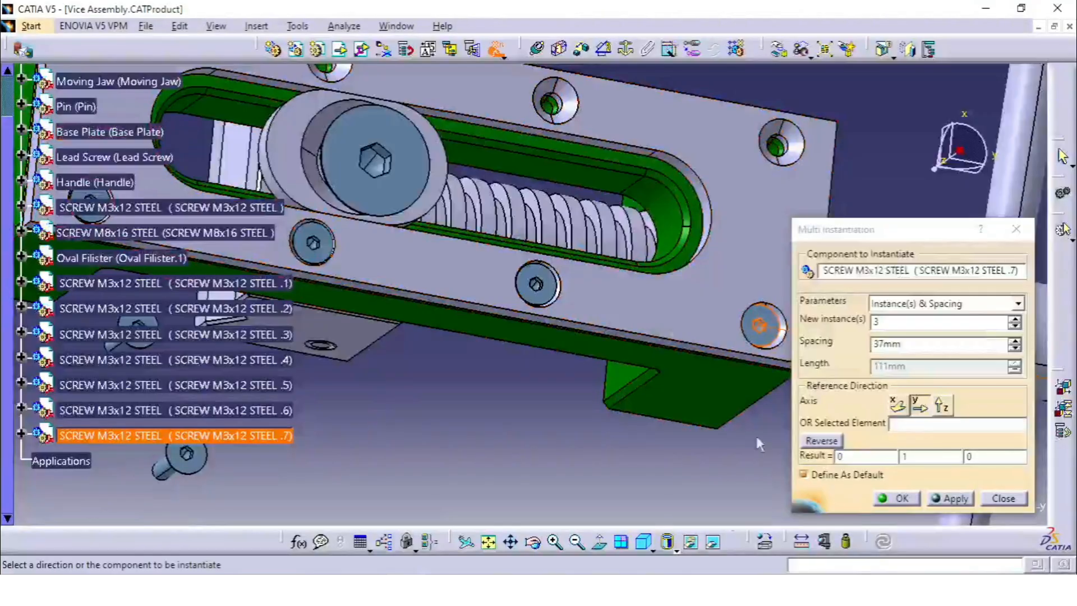
{"action": "middle_click_drag", "start_coordinate": [648, 389], "coordinate": [637, 320]}
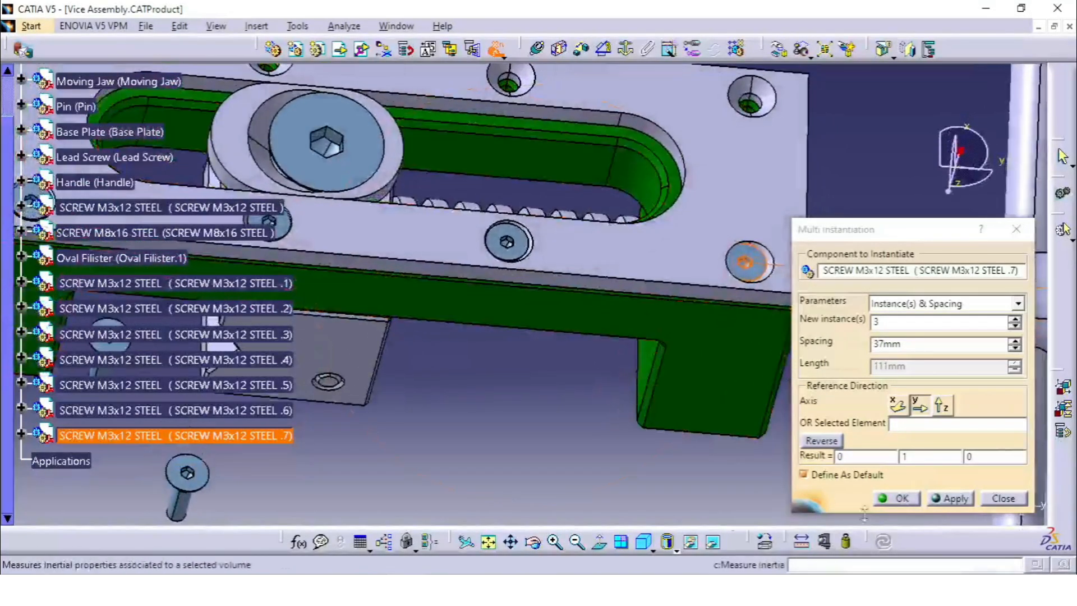
Create three more screw copies along Y from the row's last screw, using the same settings, and finish Multi Instantiation
{"action": "left_click", "coordinate": [909, 498]}
{"action": "middle_click_drag", "start_coordinate": [772, 397], "coordinate": [624, 416]}
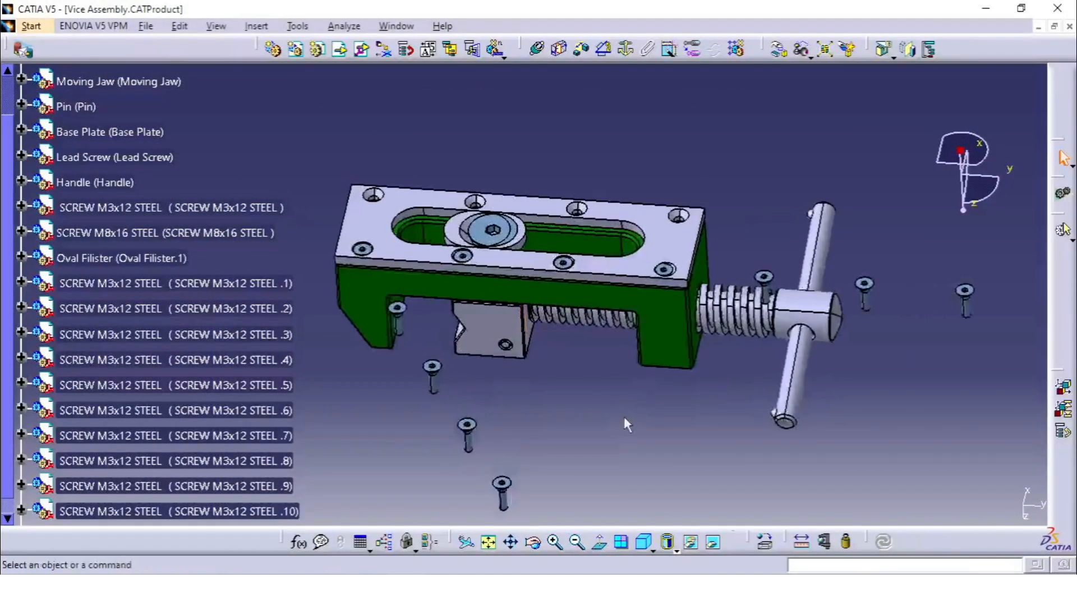
{"action": "scroll", "coordinate": [315, 403], "scroll_direction": "down", "scroll_amount": 3}
{"action": "scroll", "coordinate": [314, 381], "scroll_direction": "down", "scroll_amount": 2}
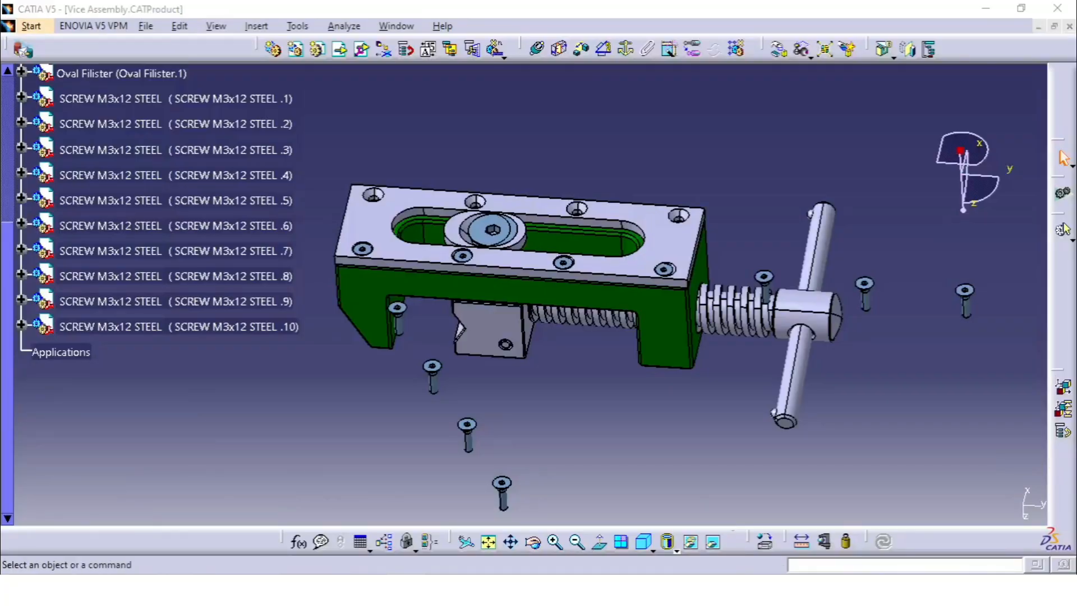
Switch to File Explorer and open the ISO 10642 SCREW M3x12 STEEL part from the Vice Assembly folder in CATIA
{"action": "key", "text": "alt+Tab"}
{"action": "scroll", "coordinate": [358, 254], "scroll_direction": "up", "scroll_amount": 2}
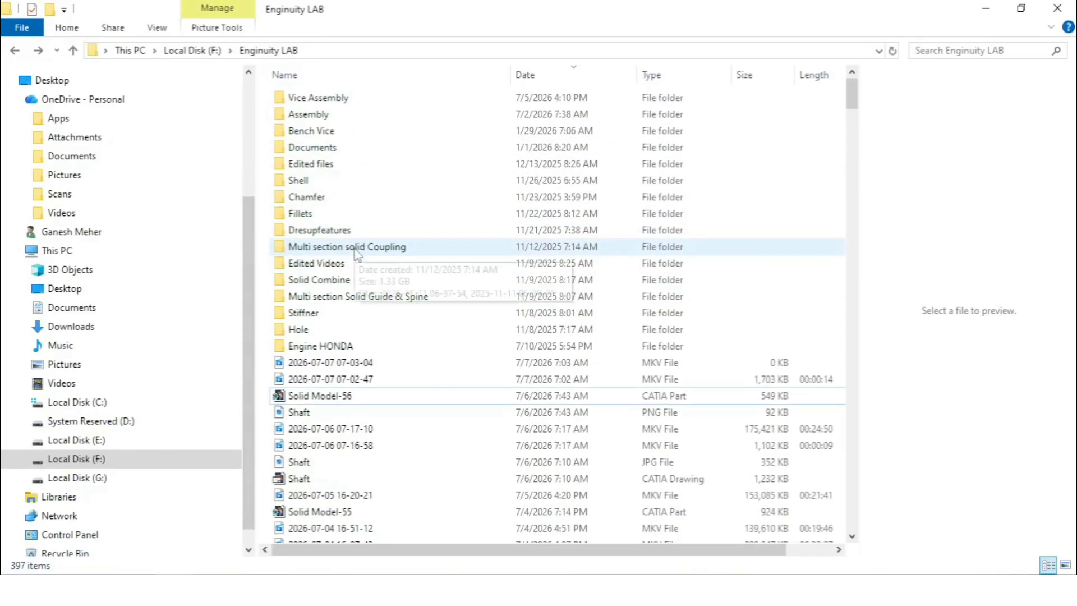
{"action": "double_click", "coordinate": [359, 116]}
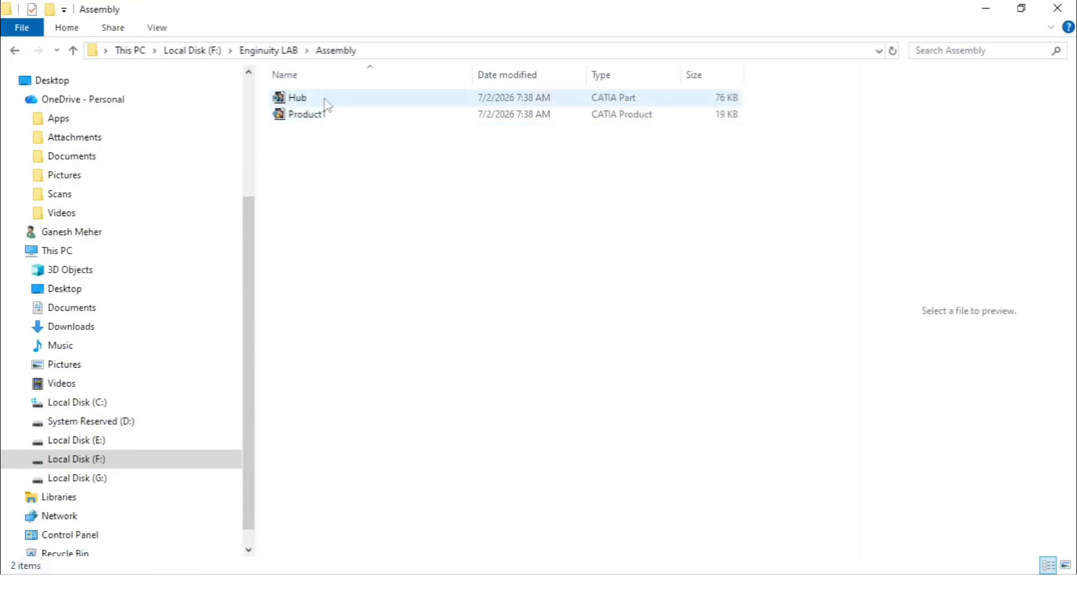
{"action": "left_click", "coordinate": [15, 51]}
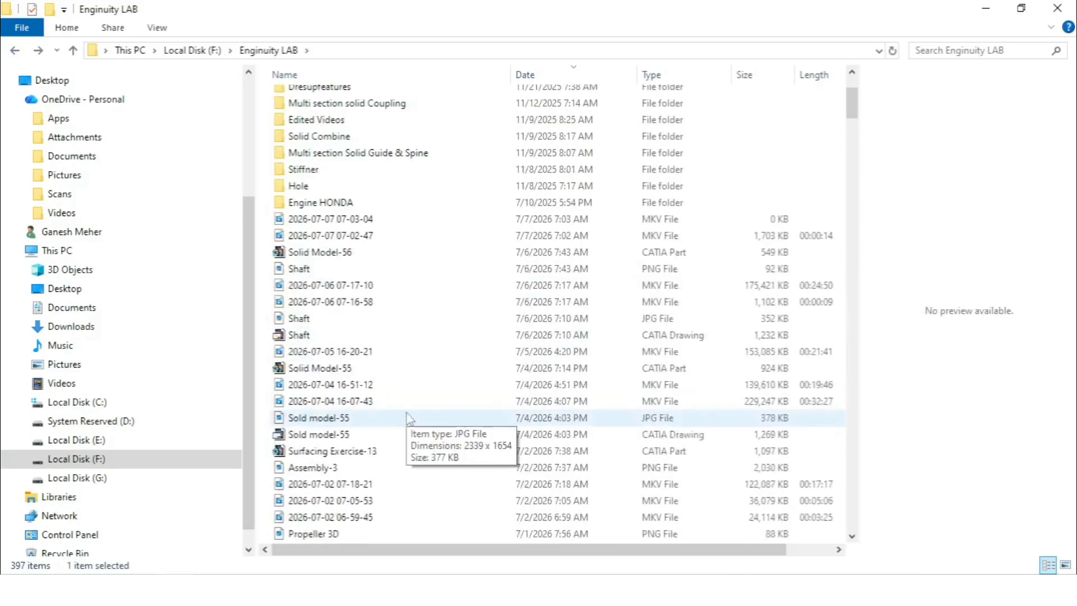
{"action": "scroll", "coordinate": [384, 272], "scroll_direction": "up", "scroll_amount": 3}
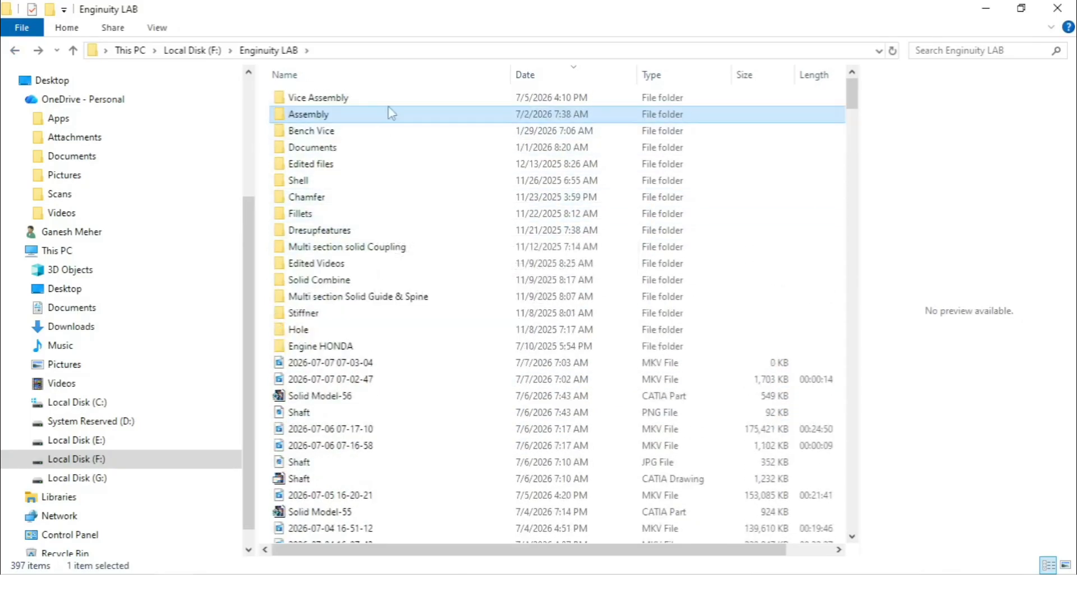
{"action": "double_click", "coordinate": [391, 104]}
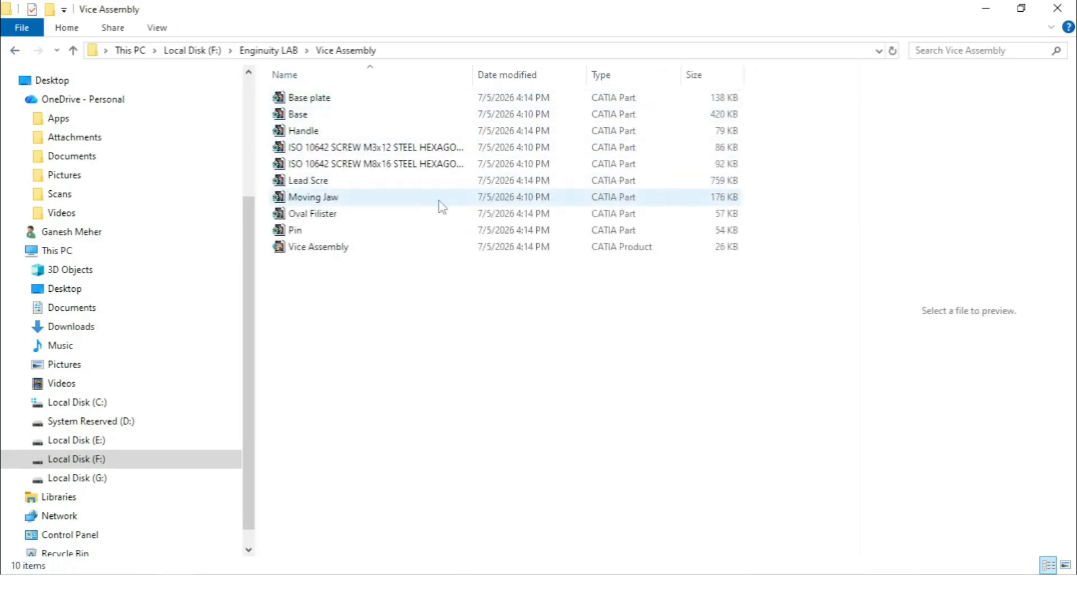
{"action": "double_click", "coordinate": [428, 147]}
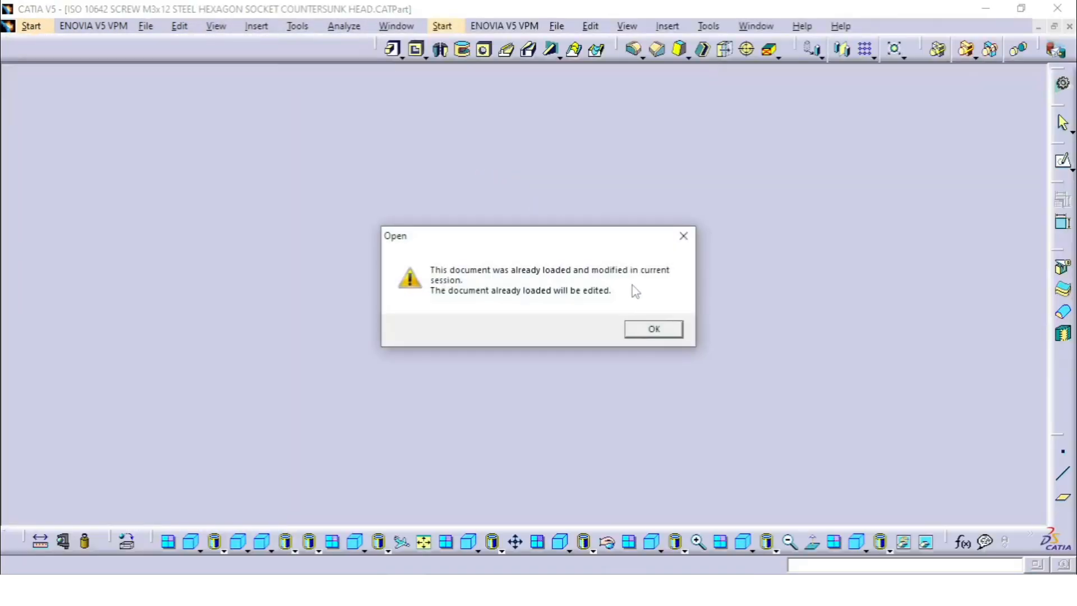
{"action": "left_click", "coordinate": [643, 337]}
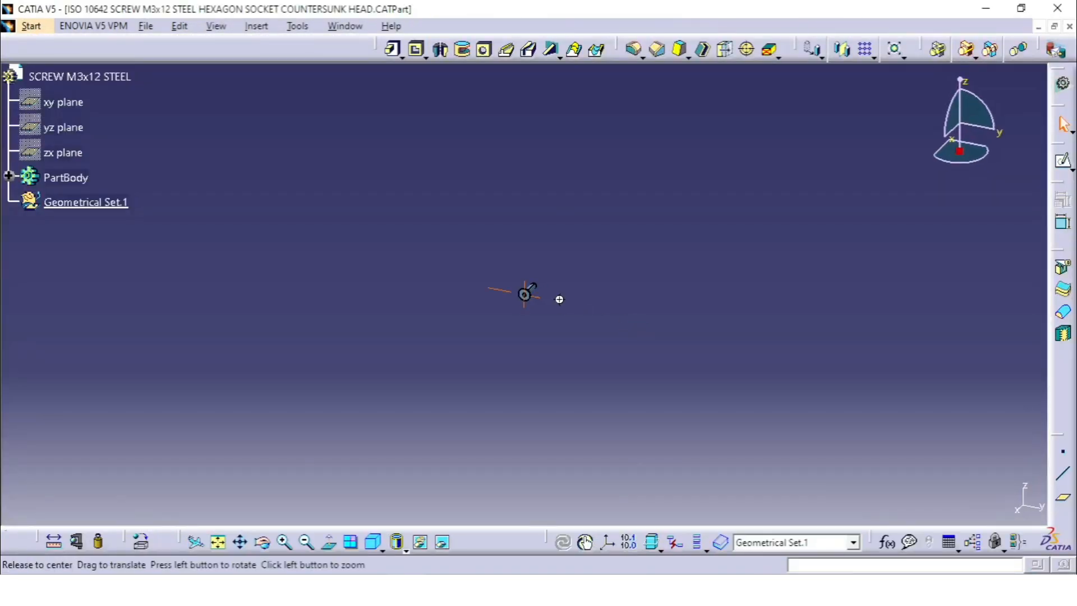
Sketch a circle of about 1.8 mm radius on the screw head's flat face, centred on the sketch origin
{"action": "left_click", "coordinate": [9, 176]}
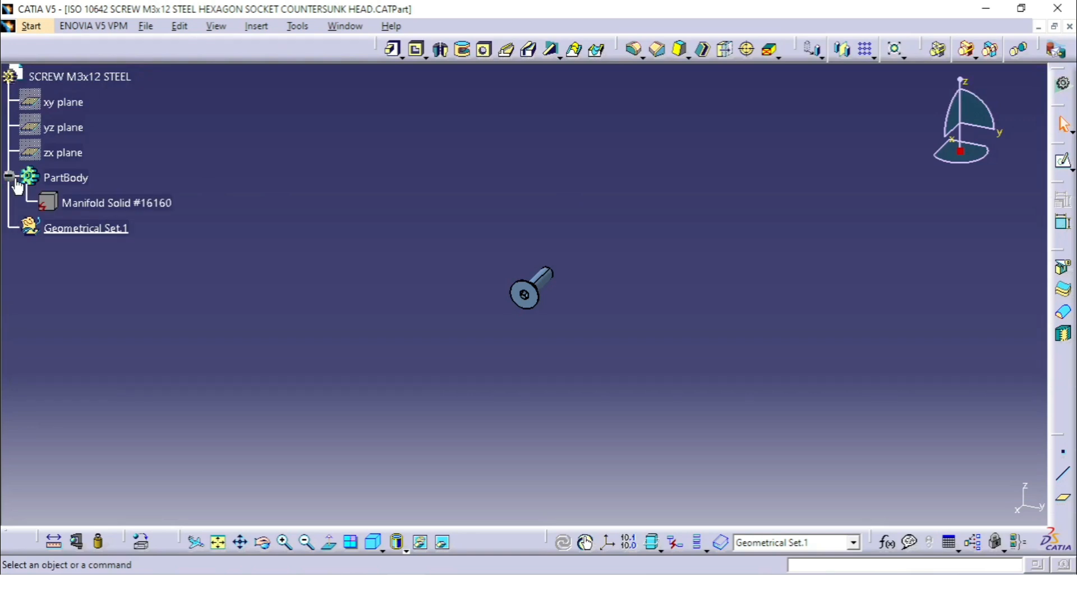
{"action": "mouse_move", "coordinate": [528, 256]}
{"action": "middle_mouse_down"}
{"action": "mouse_move", "coordinate": [646, 128]}
{"action": "mouse_move", "coordinate": [572, 235]}
{"action": "middle_mouse_up"}
{"action": "left_click", "coordinate": [538, 283]}
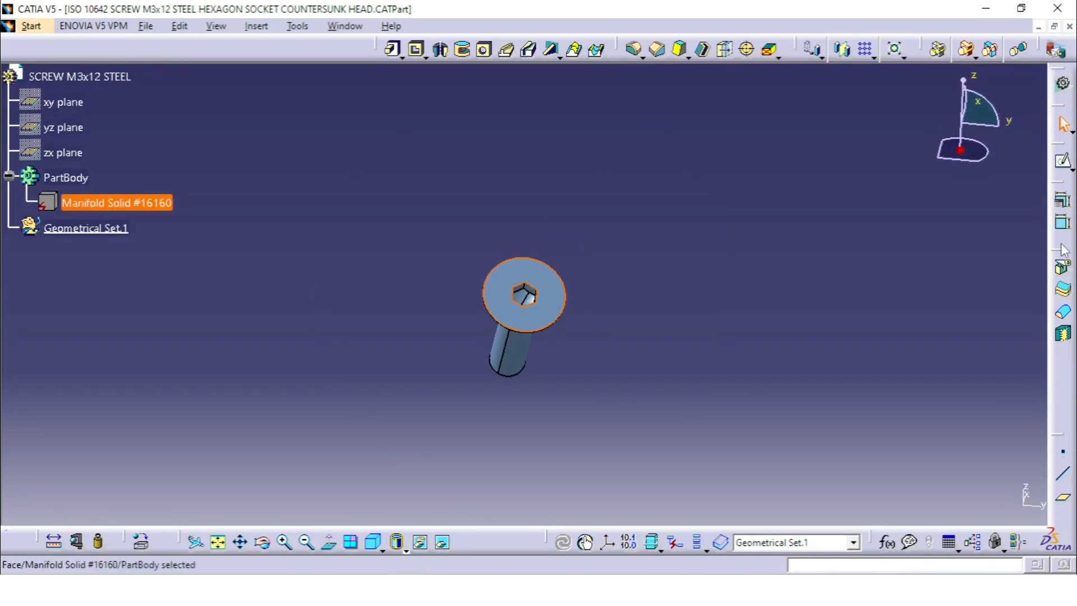
{"action": "left_click", "coordinate": [1062, 163]}
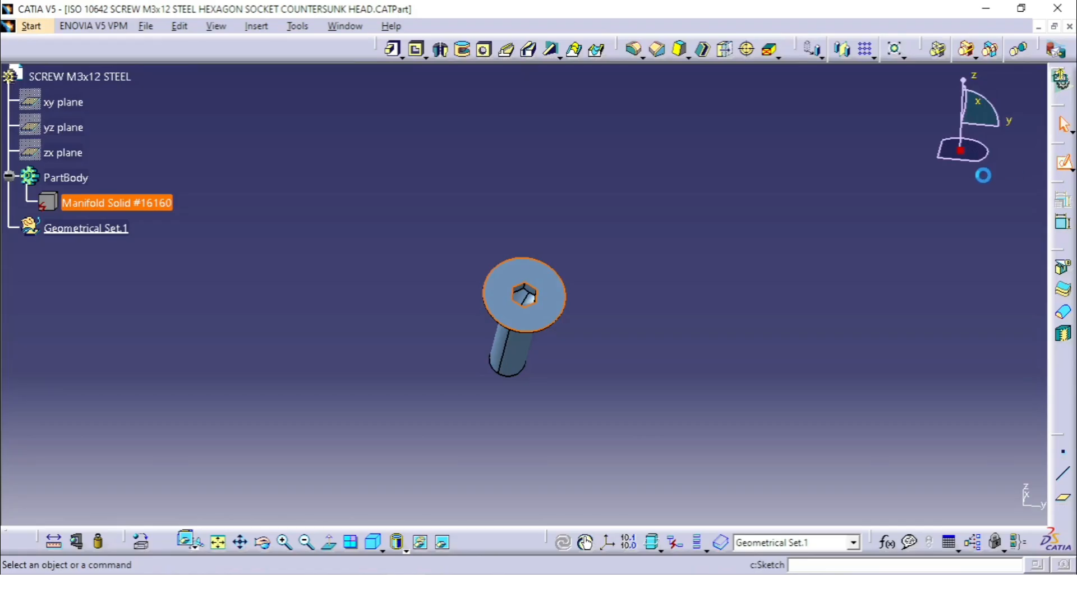
{"action": "left_click", "coordinate": [938, 48]}
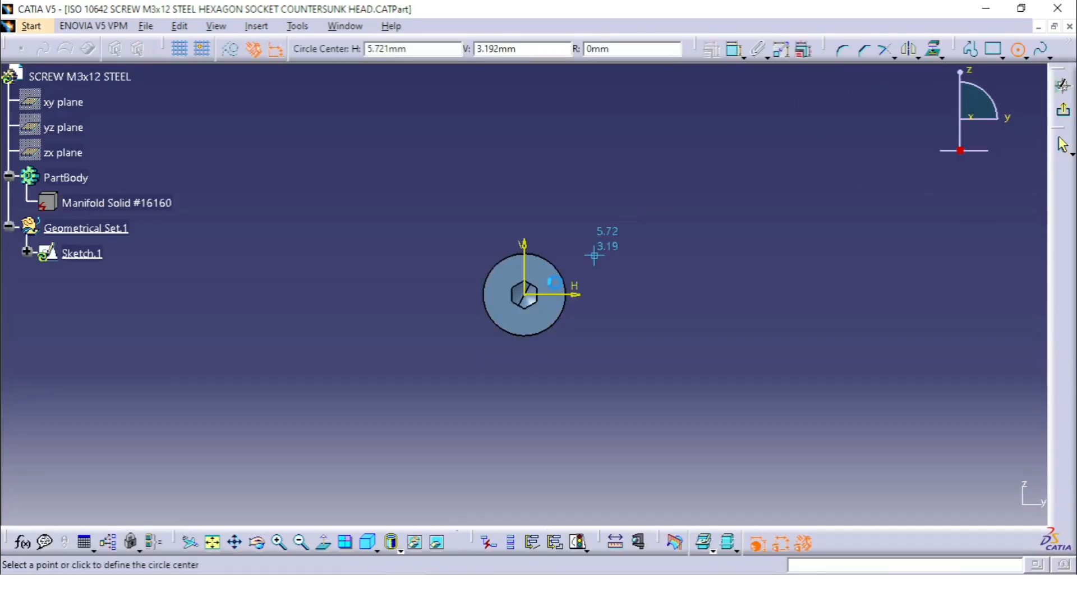
{"action": "left_click", "coordinate": [525, 295]}
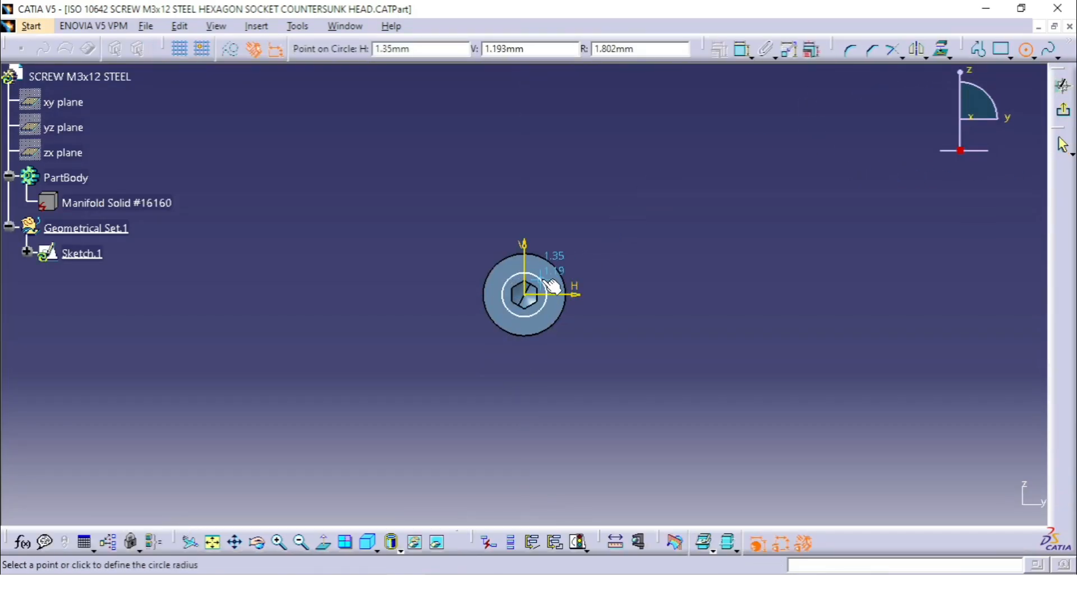
{"action": "left_click", "coordinate": [546, 288]}
{"action": "left_click", "coordinate": [1056, 112]}
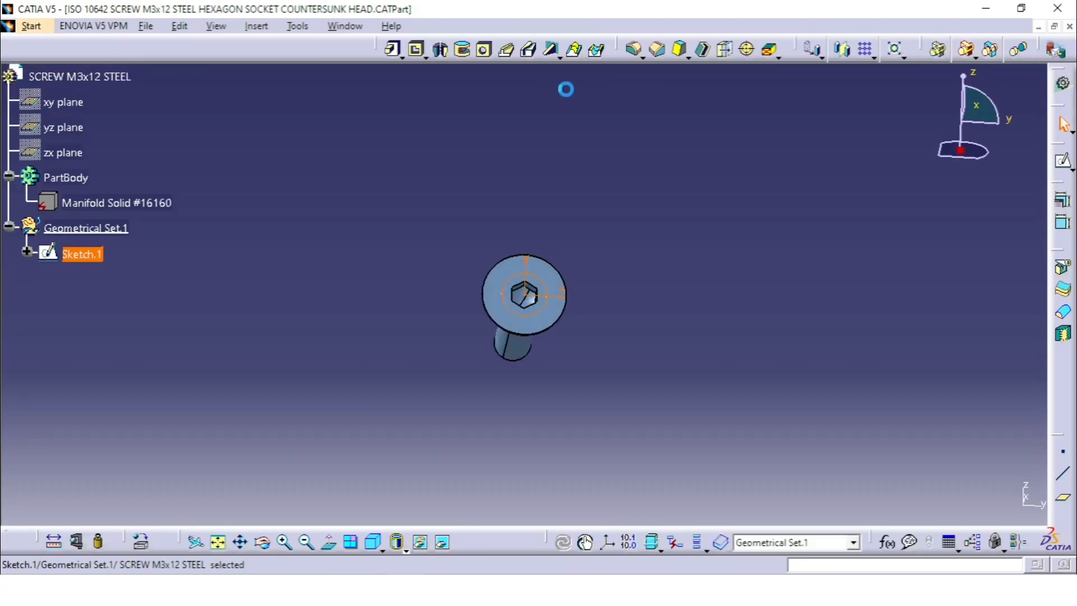
Pad the circle sketch 20 mm outward from the screw head, adding it to the PartBody
{"action": "left_click", "coordinate": [394, 49]}
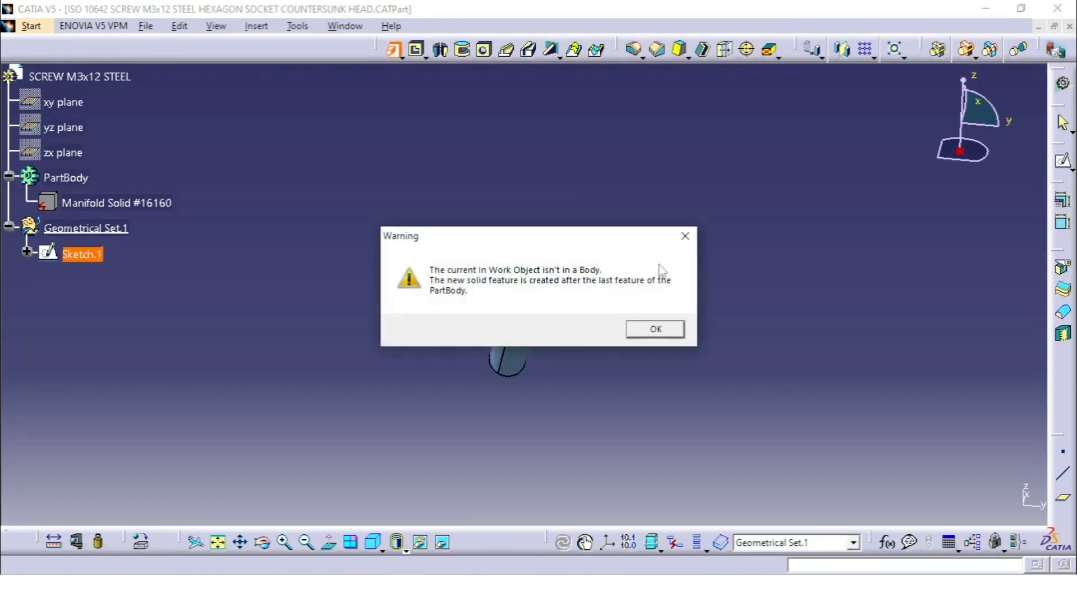
{"action": "left_click", "coordinate": [651, 329]}
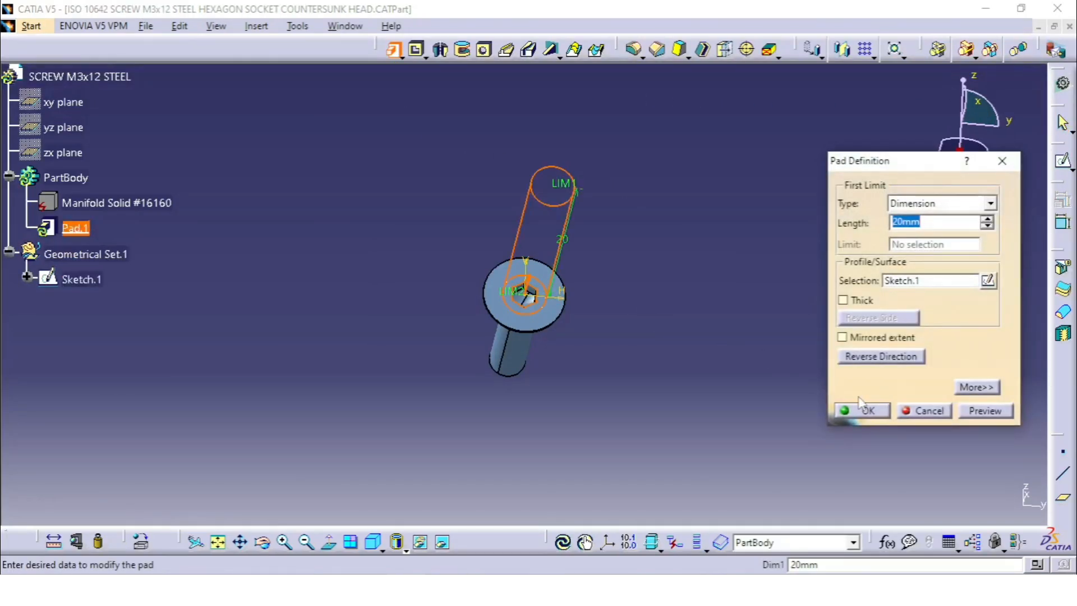
{"action": "left_click", "coordinate": [862, 410]}
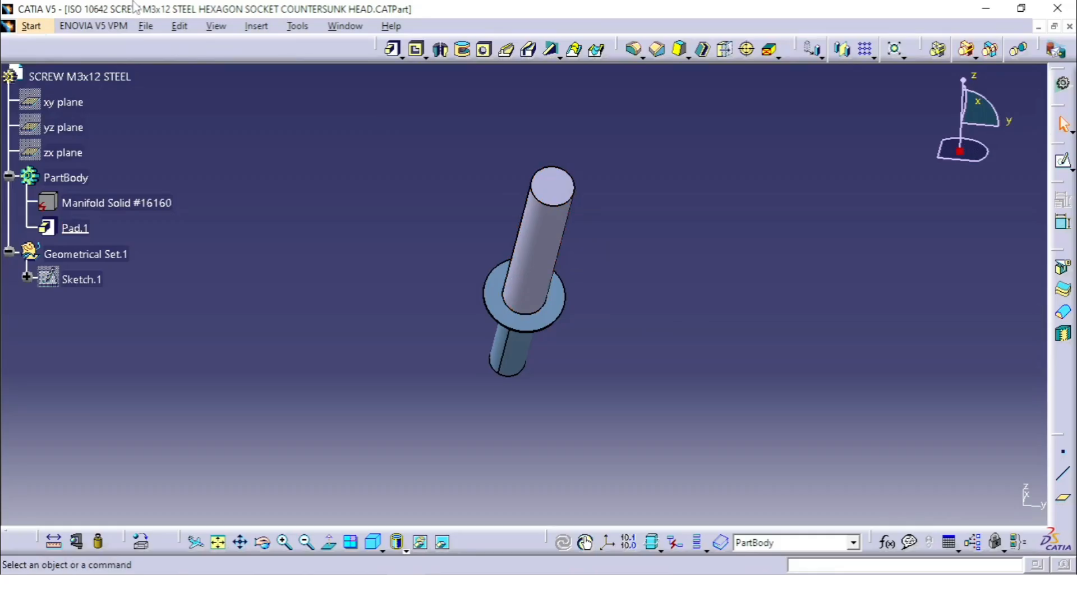
Return to the Vice Assembly product and examine how the padded screw part shows in all its instances
{"action": "left_click", "coordinate": [342, 27]}
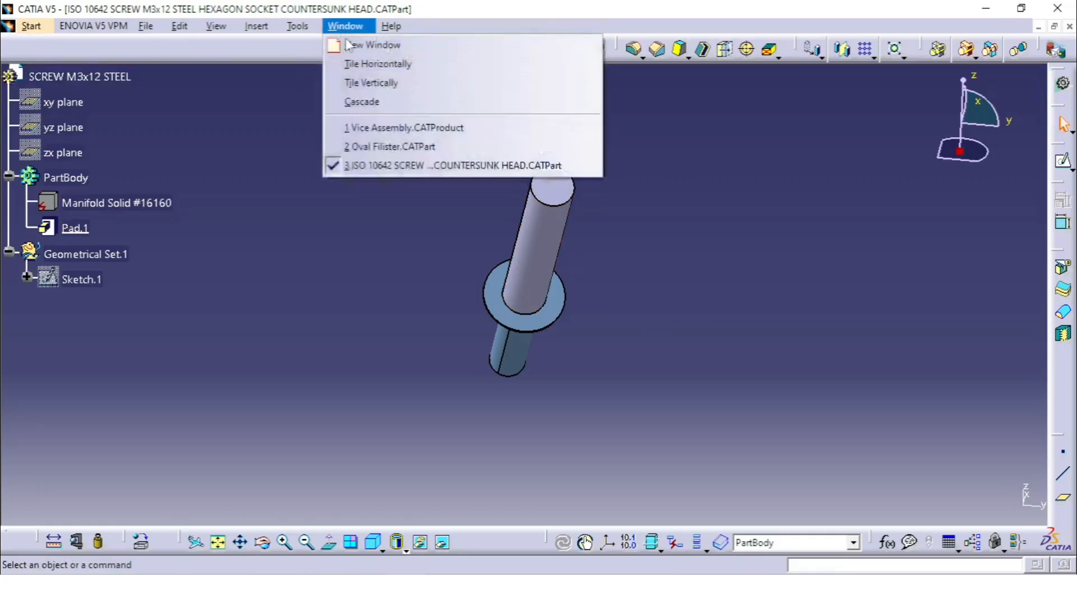
{"action": "left_click", "coordinate": [413, 135]}
{"action": "middle_click_drag", "start_coordinate": [550, 329], "coordinate": [373, 393]}
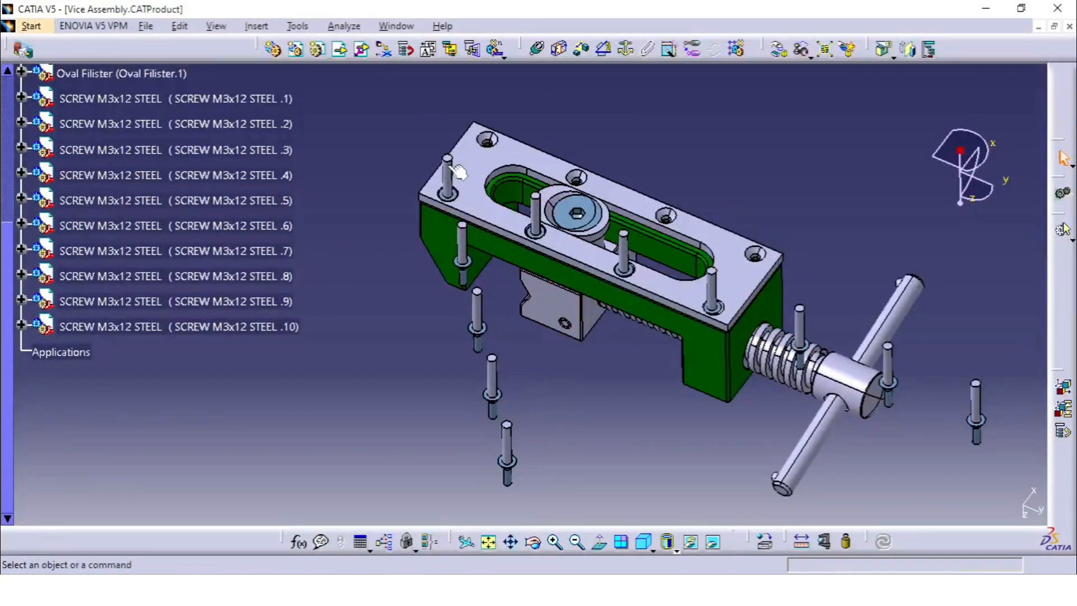
Switch back to the M3x12 screw part and delete the pad on its head, keeping the circle sketch
{"action": "left_click", "coordinate": [396, 26]}
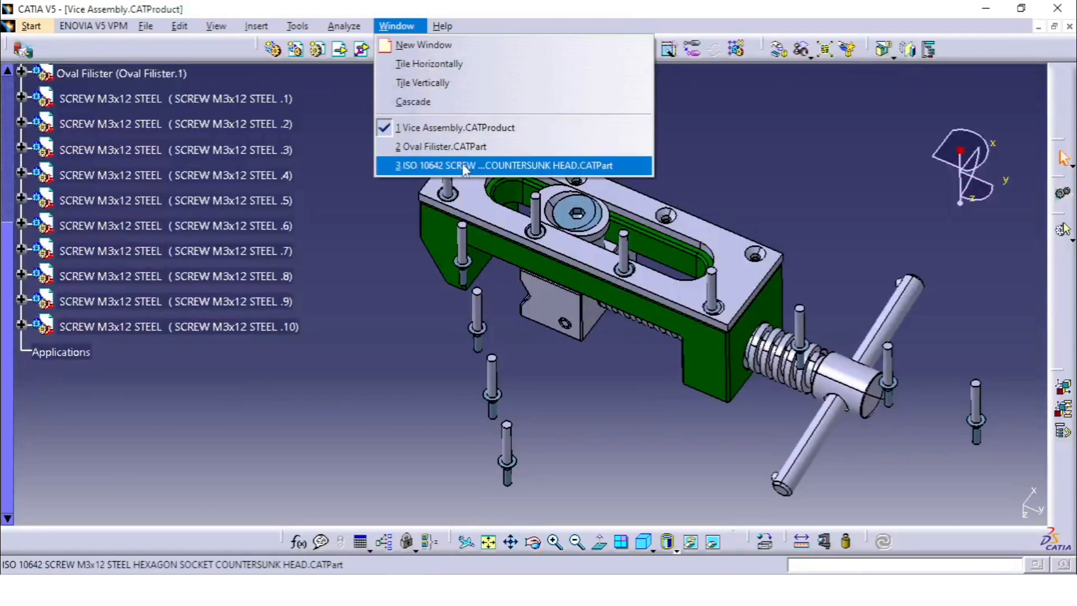
{"action": "left_click", "coordinate": [481, 164]}
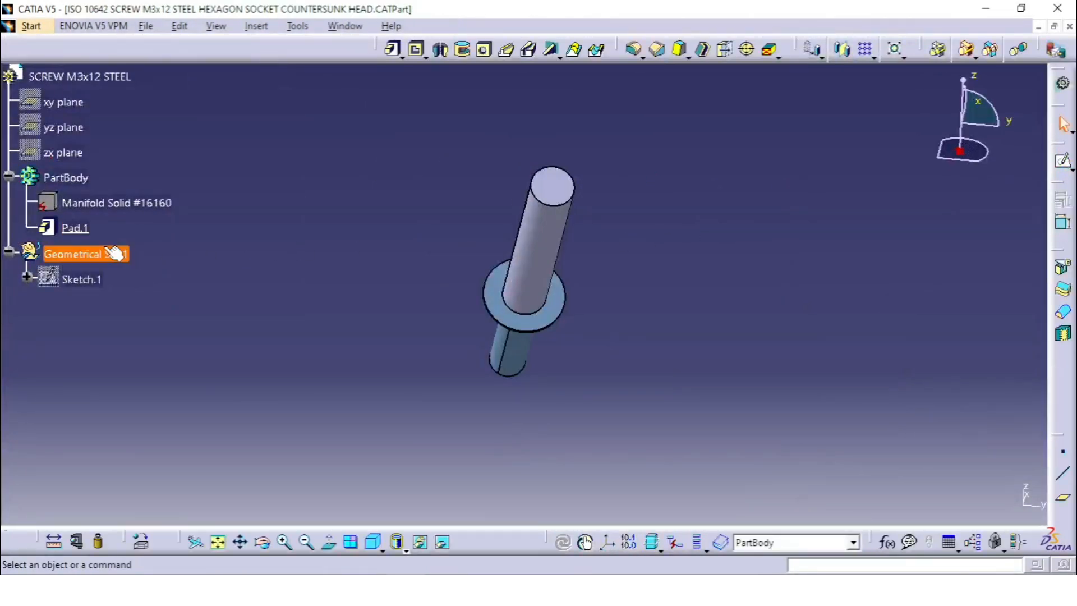
{"action": "right_click", "coordinate": [73, 227]}
{"action": "left_click", "coordinate": [136, 447]}
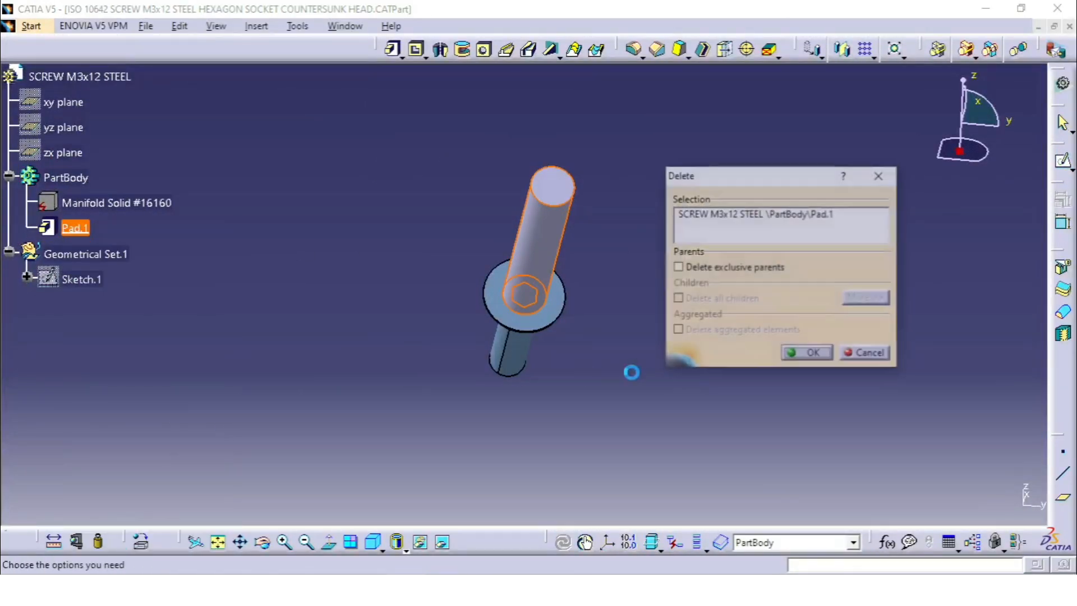
{"action": "left_click", "coordinate": [799, 355]}
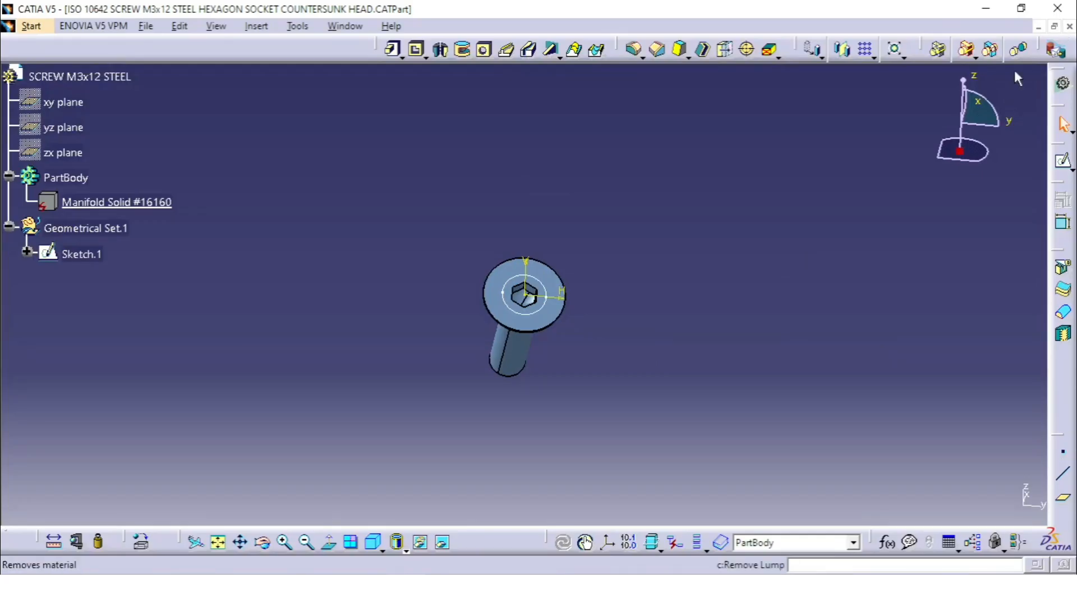
Delete the circle sketch from the M3x12 screw part and close the part to return to the Vice Assembly product
{"action": "right_click", "coordinate": [70, 252]}
{"action": "left_click", "coordinate": [106, 471]}
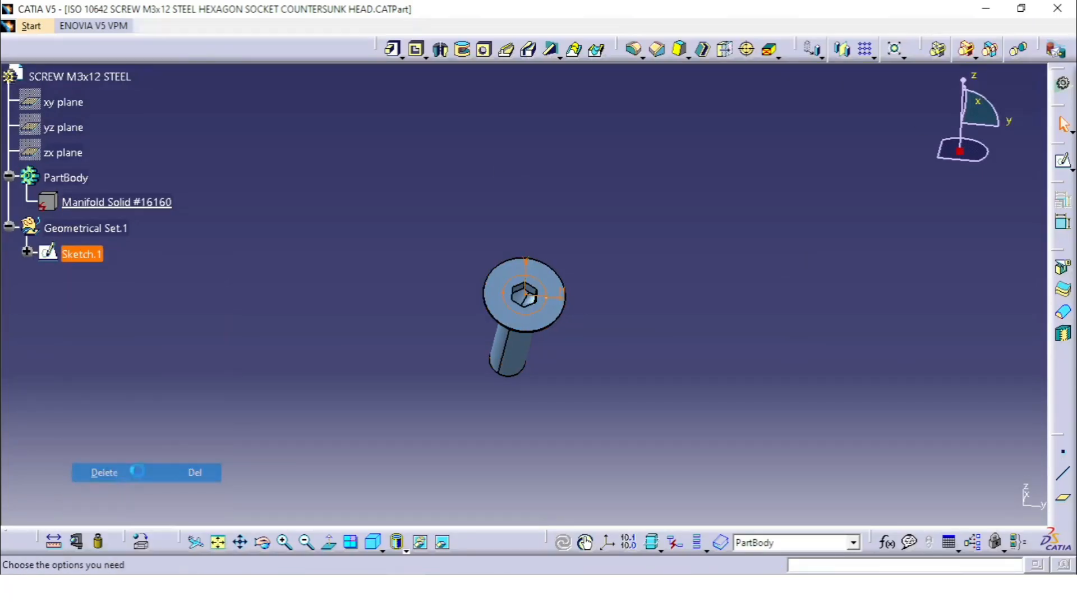
{"action": "left_click", "coordinate": [813, 353]}
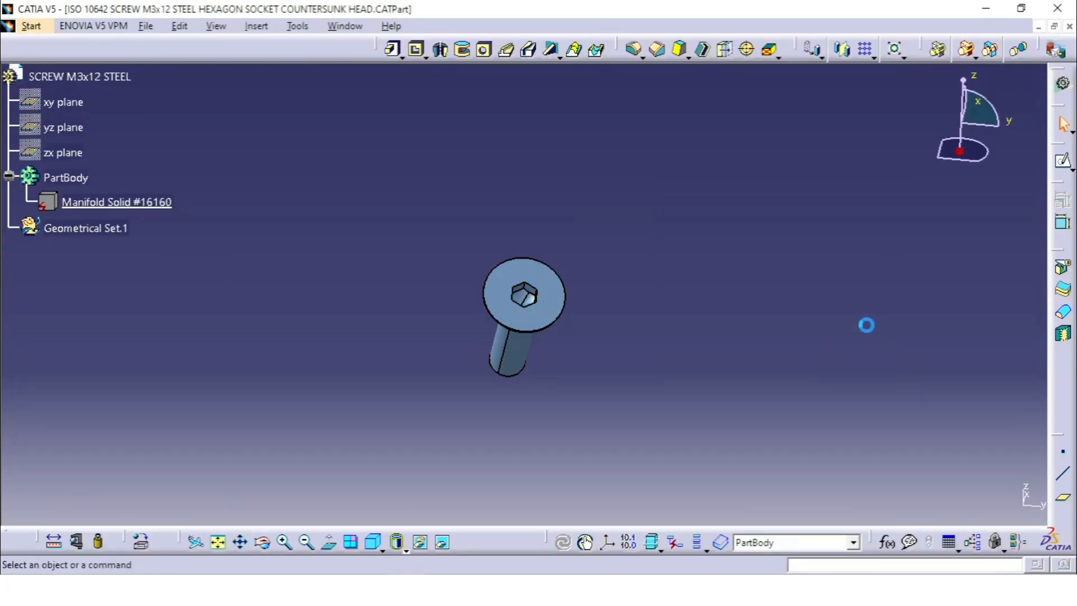
{"action": "left_click", "coordinate": [1057, 8]}
{"action": "left_click", "coordinate": [592, 329]}
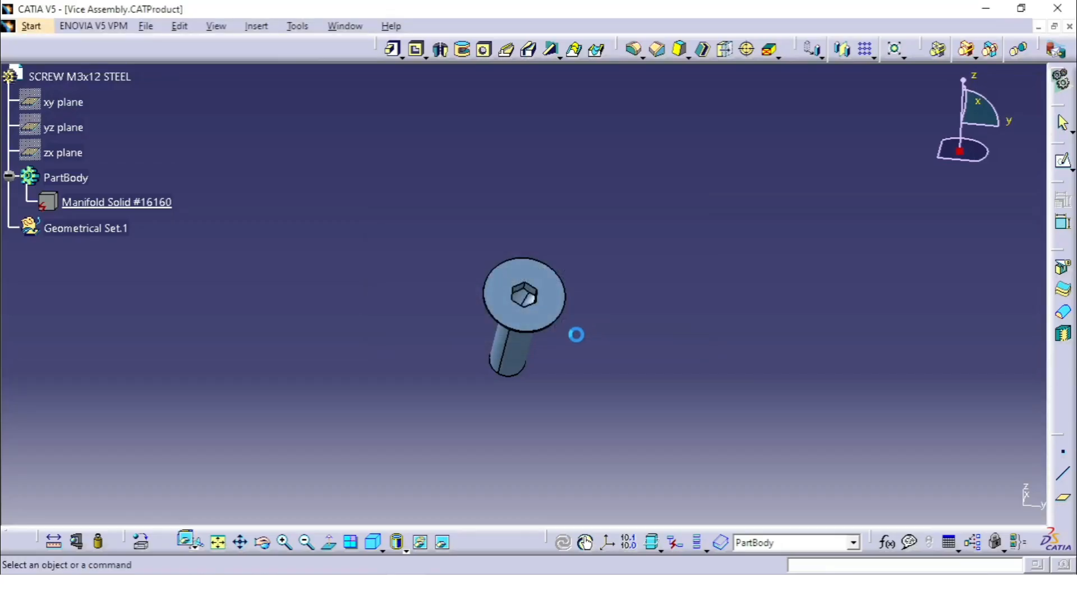
Delete the M3x12 screw instances .1 through .10 from the assembly, keeping only the original screw in the base plate
{"action": "middle_click_drag", "start_coordinate": [520, 410], "coordinate": [502, 334]}
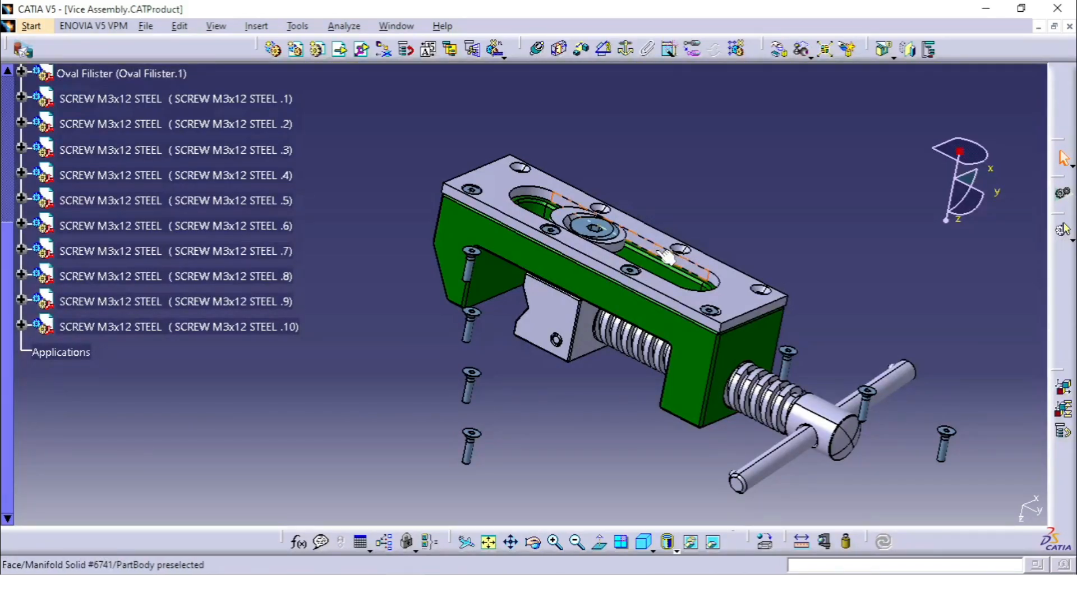
{"action": "middle_click_drag", "start_coordinate": [667, 257], "coordinate": [567, 397]}
{"action": "left_click", "coordinate": [278, 124]}
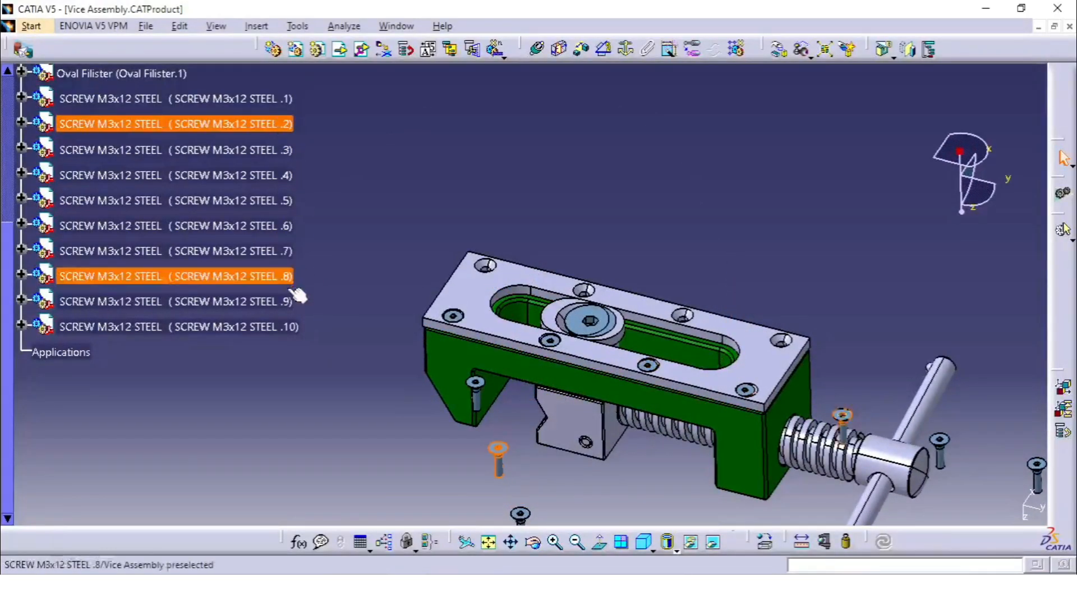
{"action": "left_click", "coordinate": [278, 321], "text": "shift"}
{"action": "right_click", "coordinate": [277, 322]}
{"action": "left_click", "coordinate": [338, 191]}
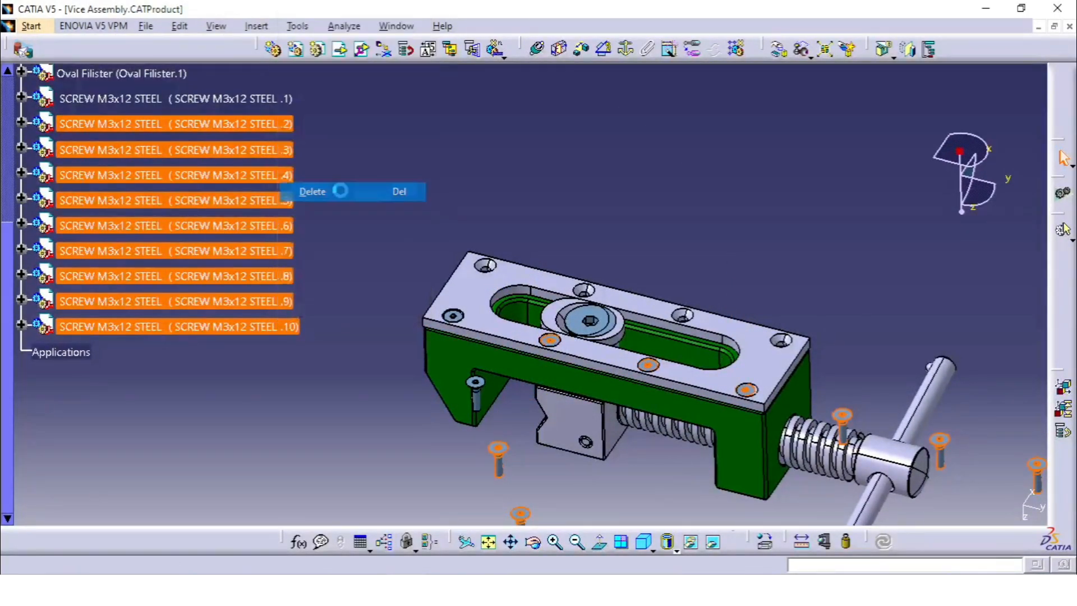
{"action": "middle_click_drag", "start_coordinate": [545, 261], "coordinate": [540, 262]}
{"action": "scroll", "coordinate": [404, 257], "scroll_direction": "up", "scroll_amount": 2}
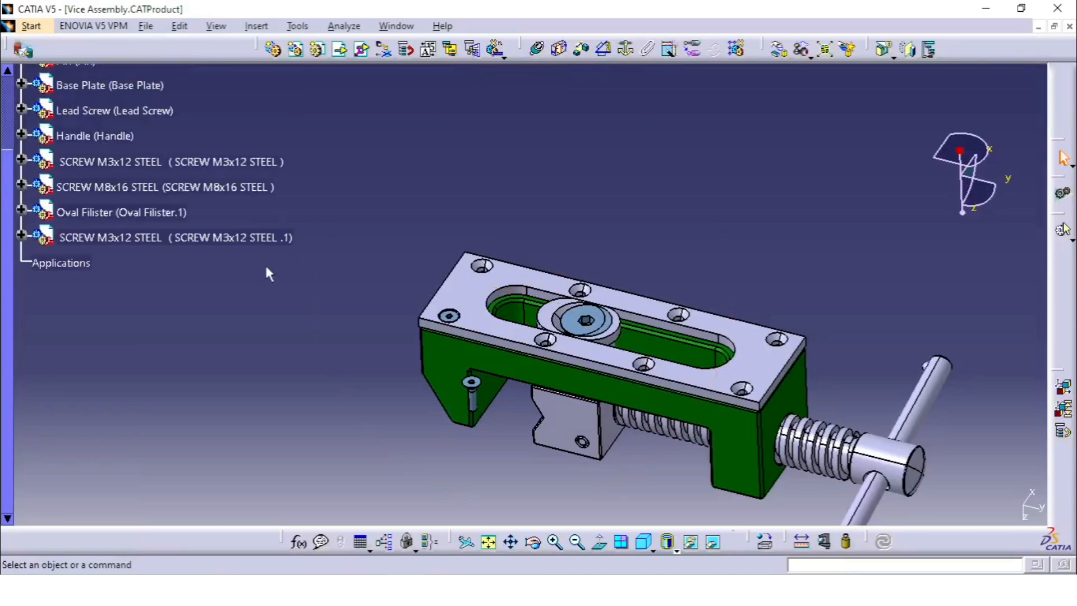
{"action": "right_click", "coordinate": [247, 242]}
{"action": "left_click", "coordinate": [280, 426]}
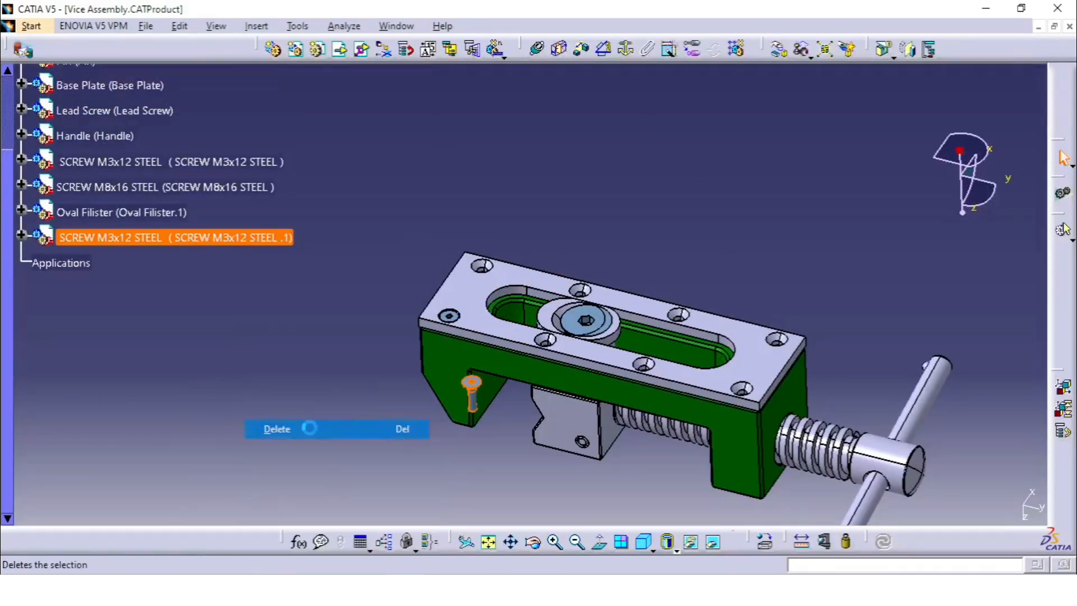
{"action": "middle_click_drag", "start_coordinate": [517, 298], "coordinate": [521, 326]}
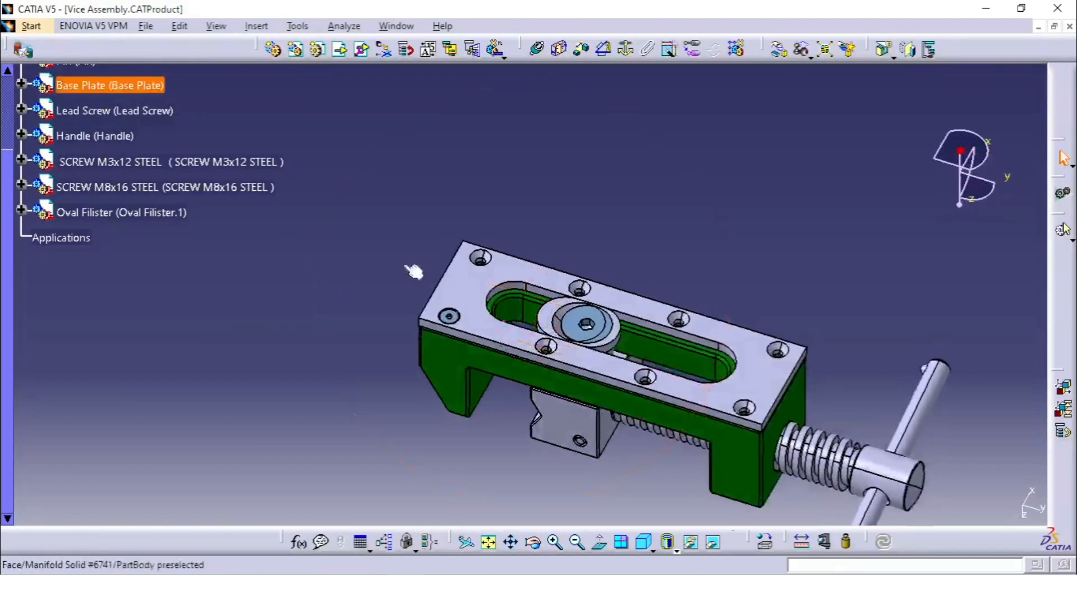
Multi-instantiate the original M3x12 screw using Instance(s) & Length, with 1 new instance and a 30 mm length along the X axis
{"action": "left_click", "coordinate": [247, 170]}
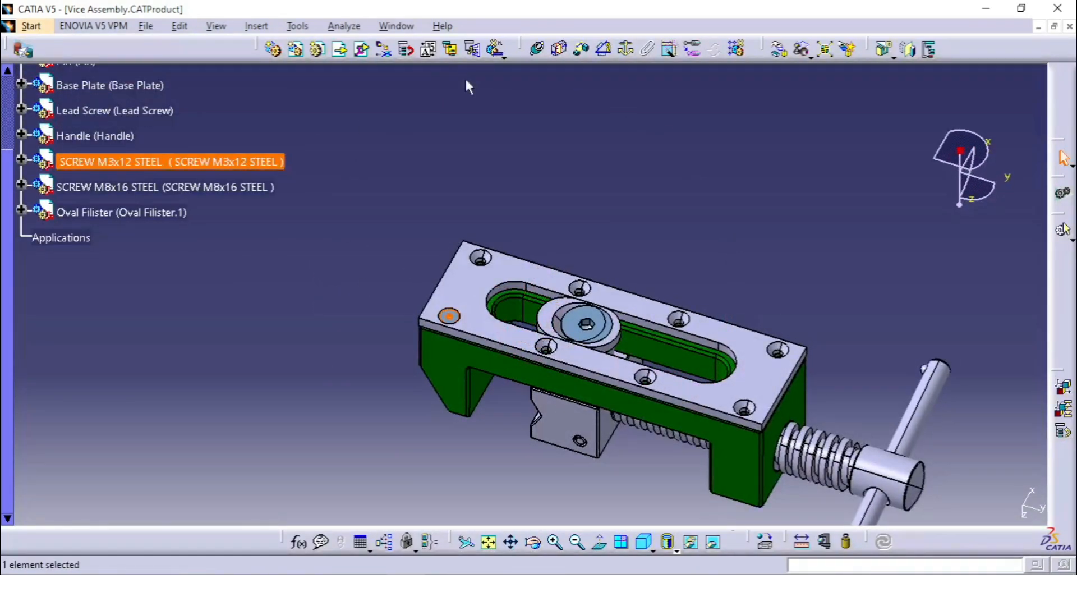
{"action": "left_click", "coordinate": [496, 50]}
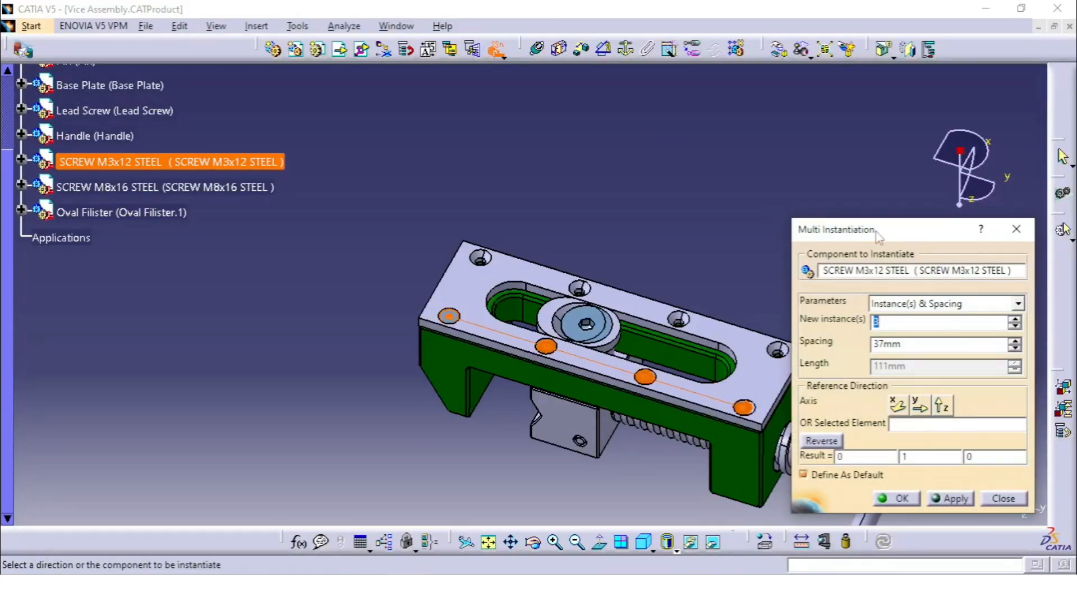
{"action": "left_click", "coordinate": [958, 303]}
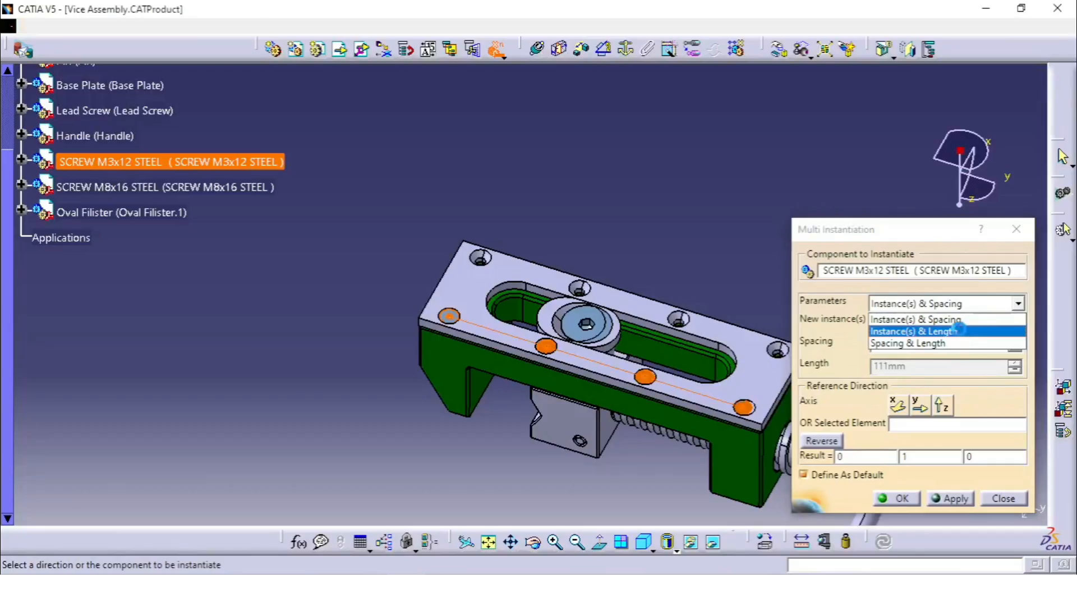
{"action": "left_click", "coordinate": [961, 333]}
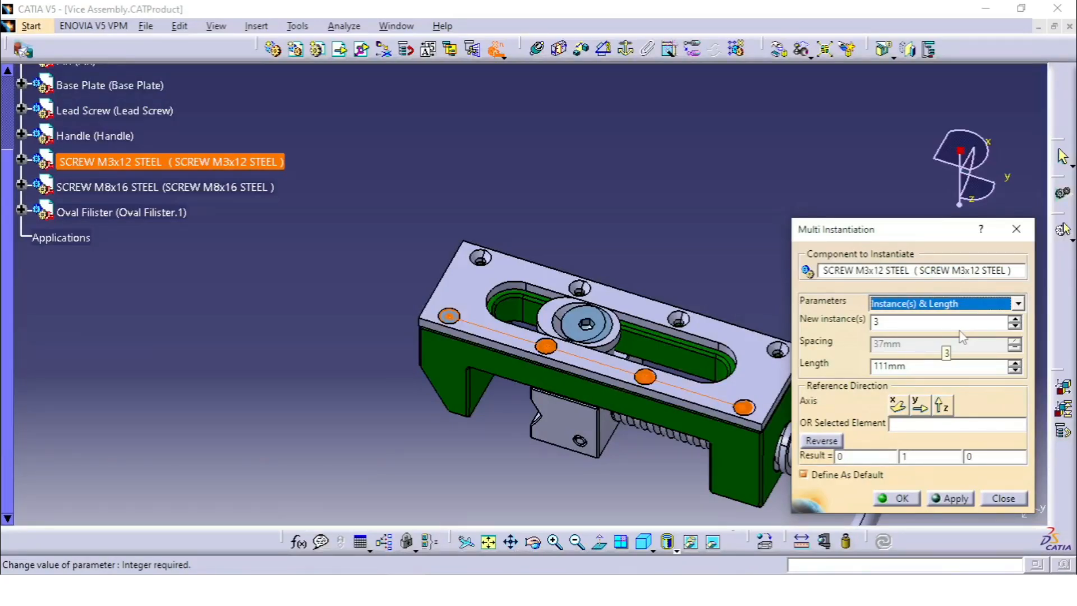
{"action": "left_click", "coordinate": [925, 371]}
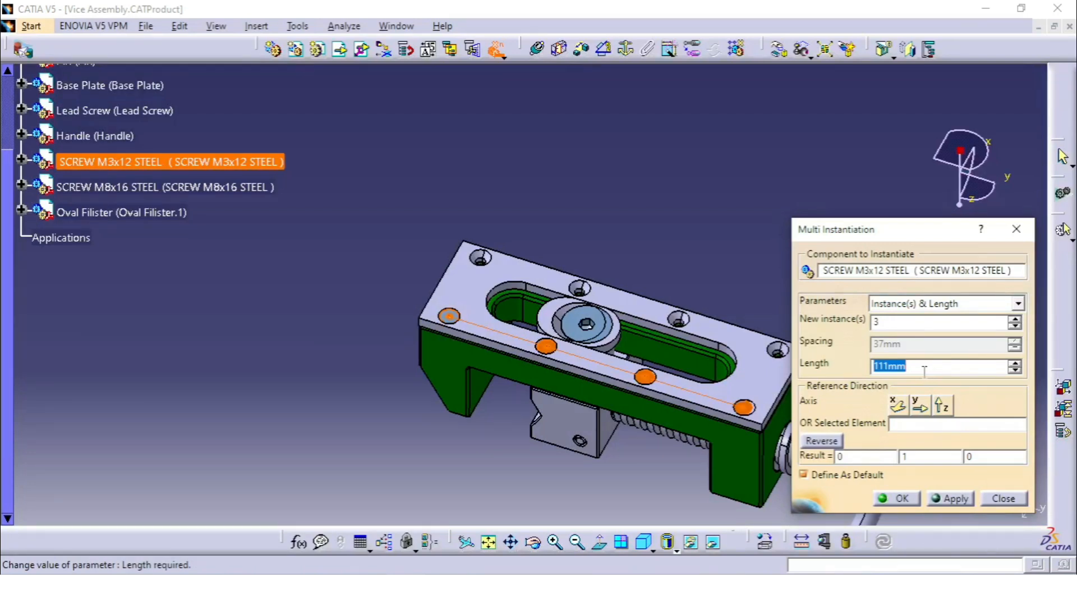
{"action": "left_click", "coordinate": [895, 425]}
{"action": "left_click", "coordinate": [897, 404]}
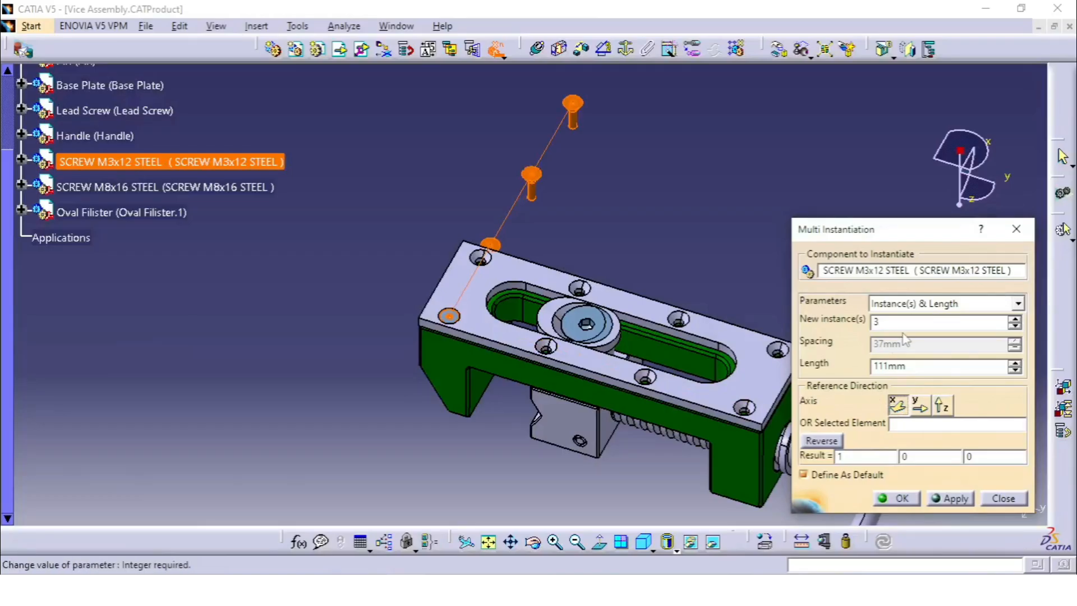
{"action": "left_click_drag", "start_coordinate": [898, 325], "coordinate": [771, 325]}
{"action": "type", "text": "1"}
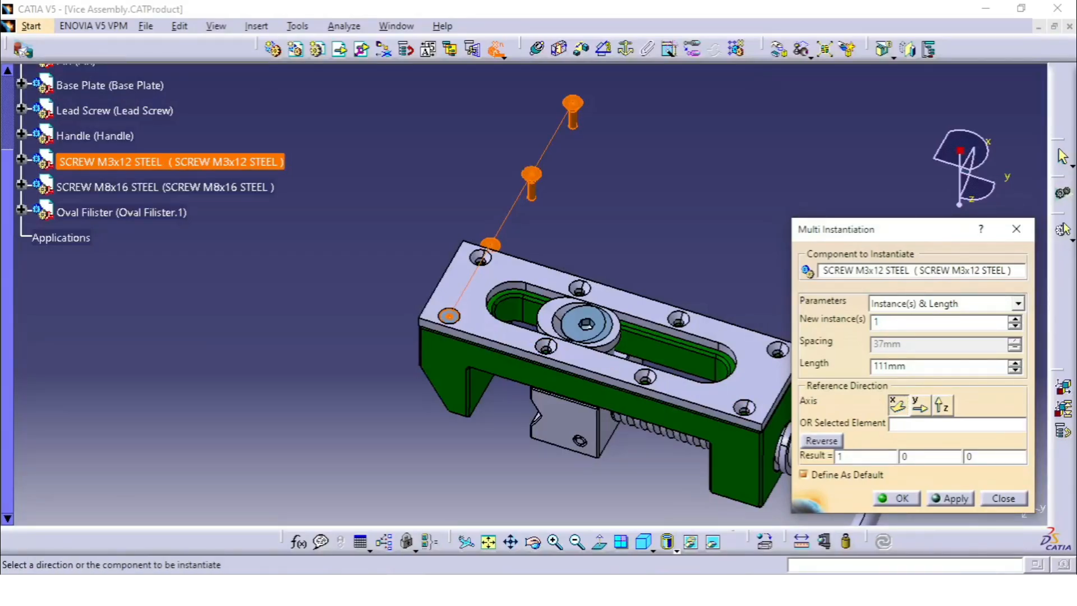
{"action": "double_click", "coordinate": [922, 369]}
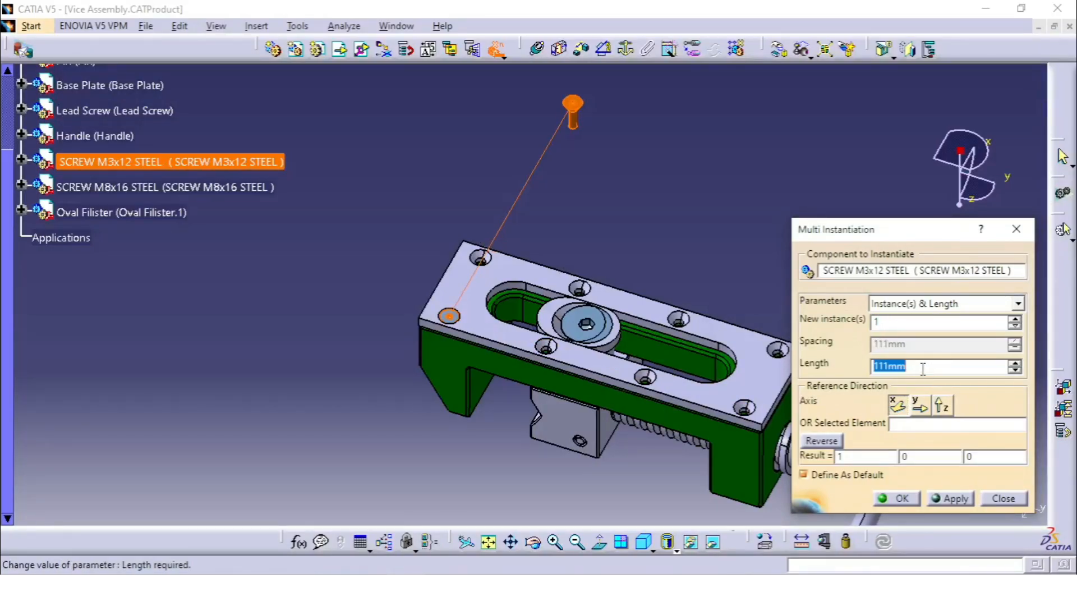
{"action": "type", "text": "30"}
{"action": "left_click", "coordinate": [960, 499]}
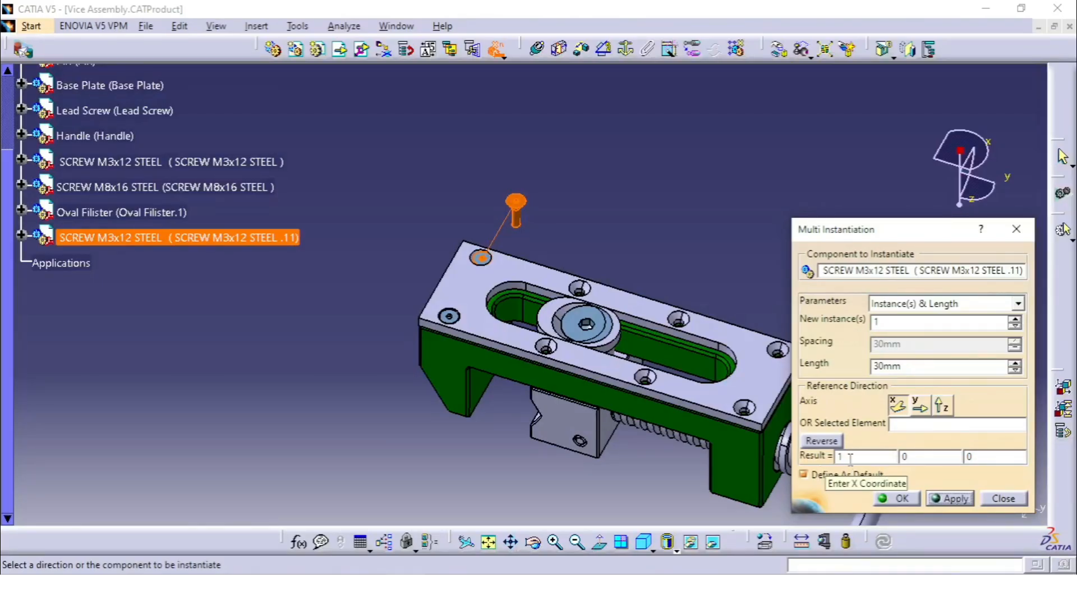
Try to set the reference direction's X component to 0 and apply another M3x12 screw instance
{"action": "left_click_drag", "start_coordinate": [851, 458], "coordinate": [813, 469]}
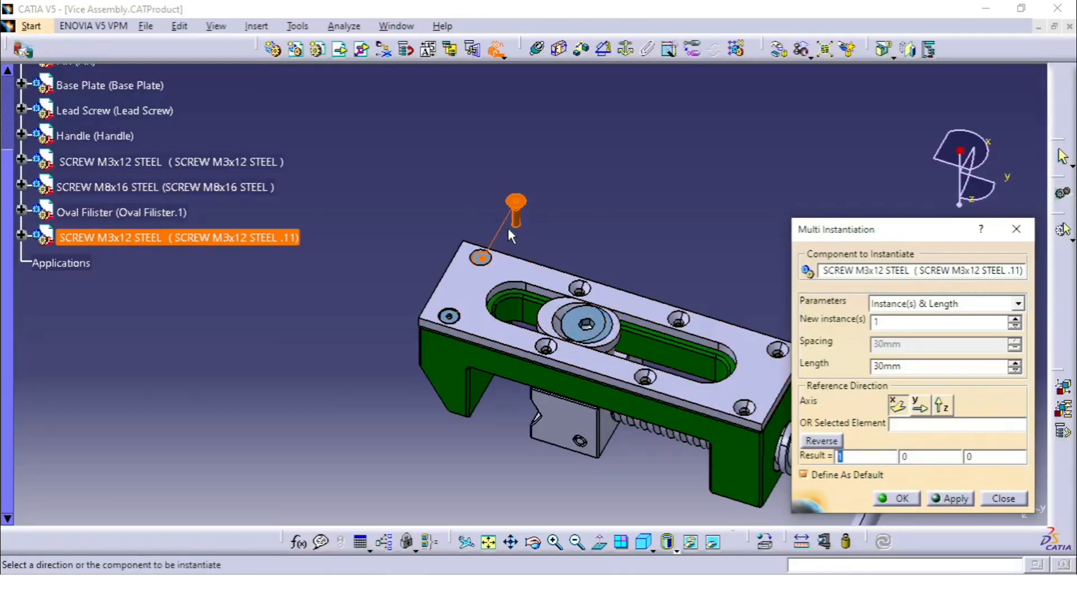
{"action": "middle_click_drag", "start_coordinate": [525, 224], "coordinate": [580, 377]}
{"action": "left_click_drag", "start_coordinate": [884, 455], "coordinate": [806, 463]}
{"action": "type", "text": "0"}
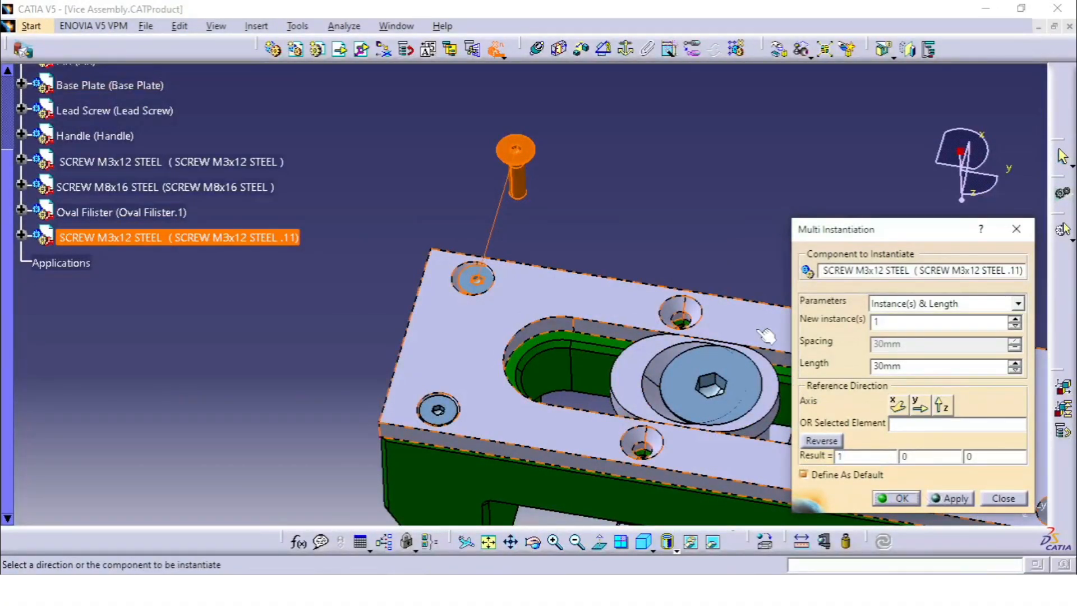
{"action": "left_click", "coordinate": [960, 501]}
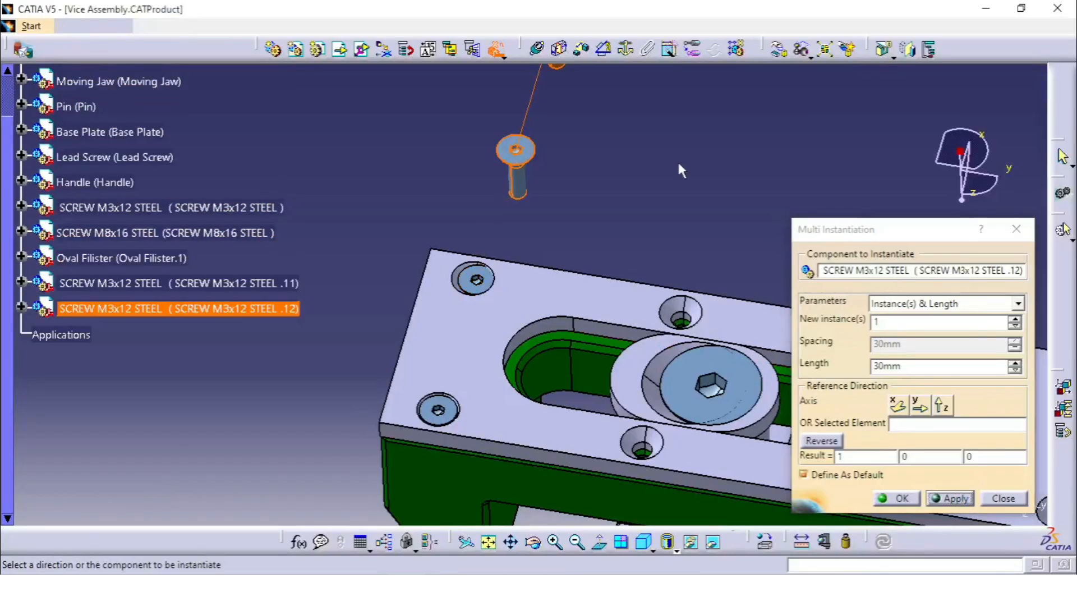
Add four more M3x12 screw instances by reapplying the 30 mm instantiation along the X direction
{"action": "middle_click_drag", "start_coordinate": [677, 159], "coordinate": [679, 224]}
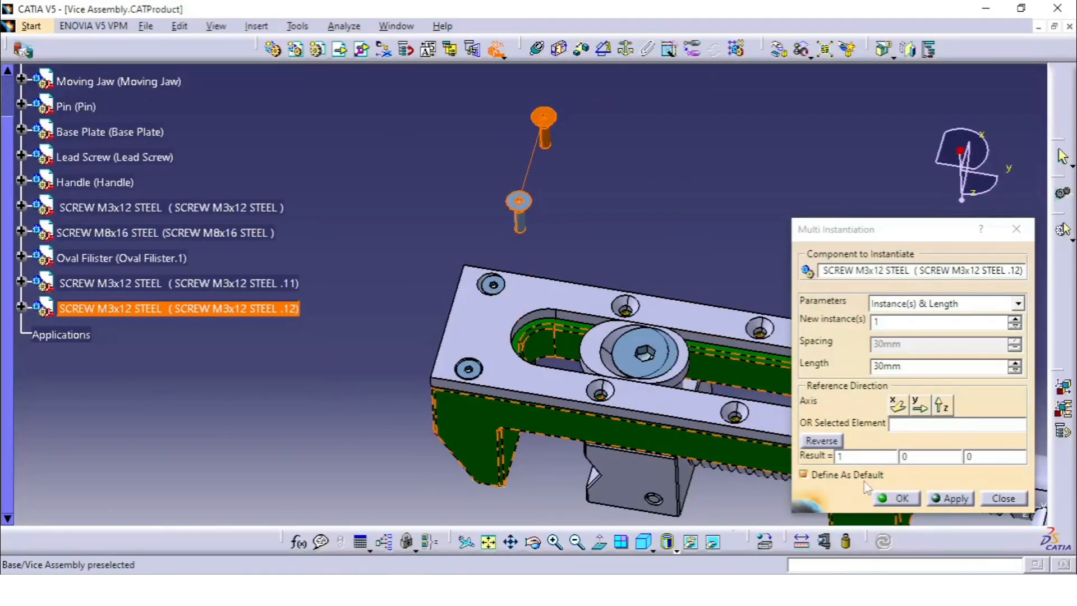
{"action": "left_click_drag", "start_coordinate": [846, 455], "coordinate": [818, 455]}
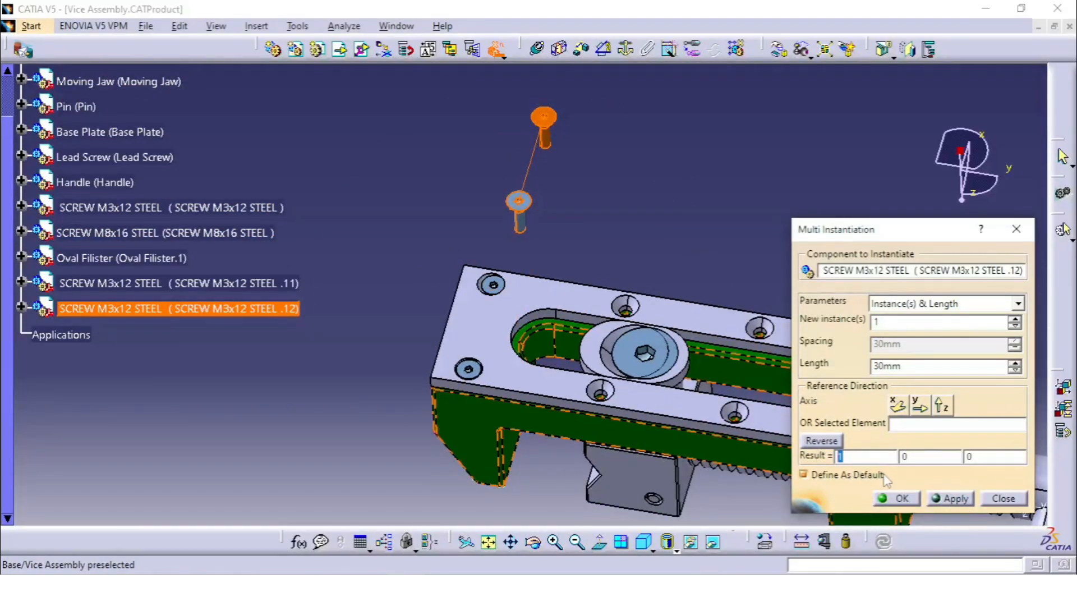
{"action": "left_click", "coordinate": [951, 498]}
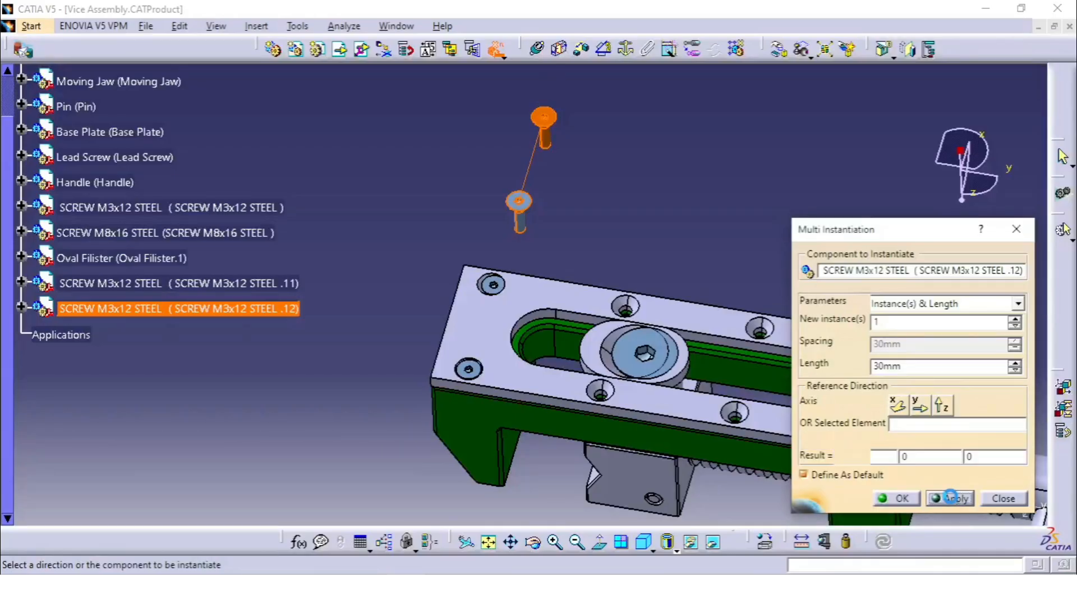
{"action": "left_click", "coordinate": [950, 498]}
{"action": "middle_click_drag", "start_coordinate": [755, 238], "coordinate": [662, 333]}
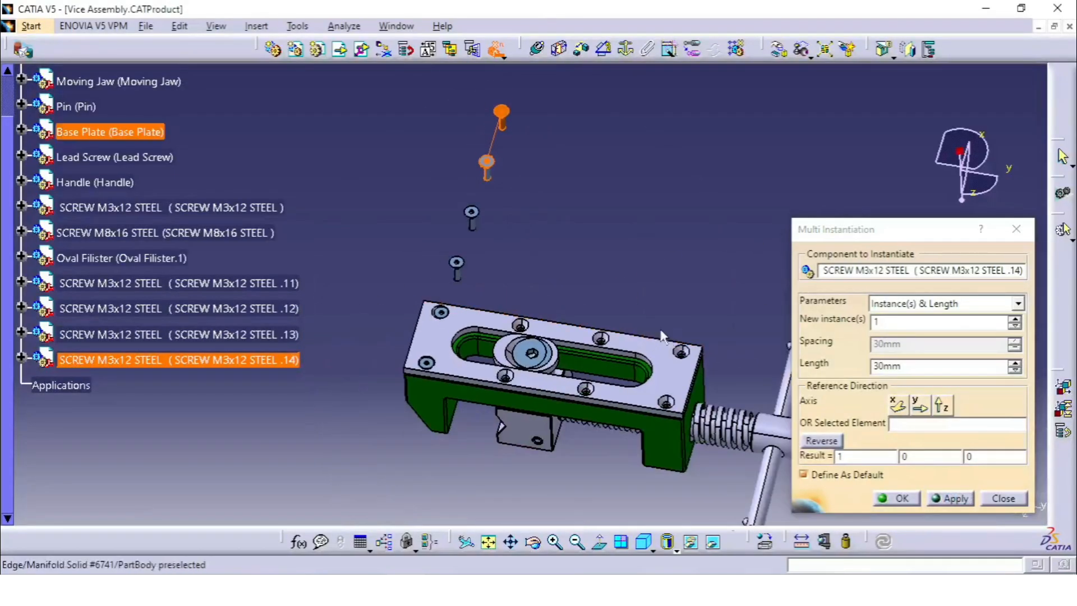
{"action": "left_click", "coordinate": [951, 498]}
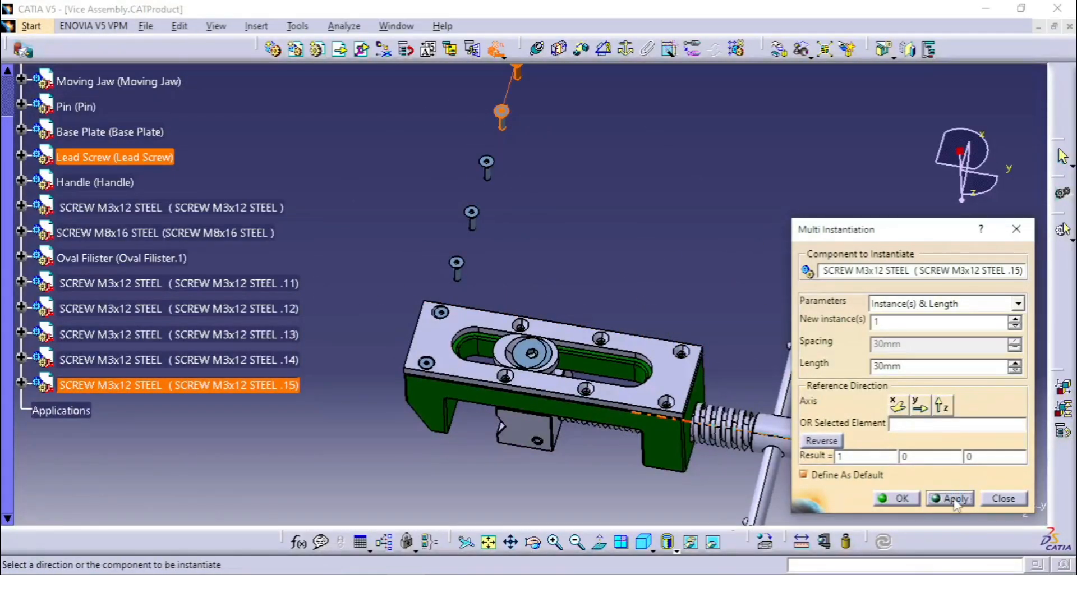
{"action": "left_click", "coordinate": [950, 498]}
{"action": "middle_click_drag", "start_coordinate": [640, 220], "coordinate": [615, 319]}
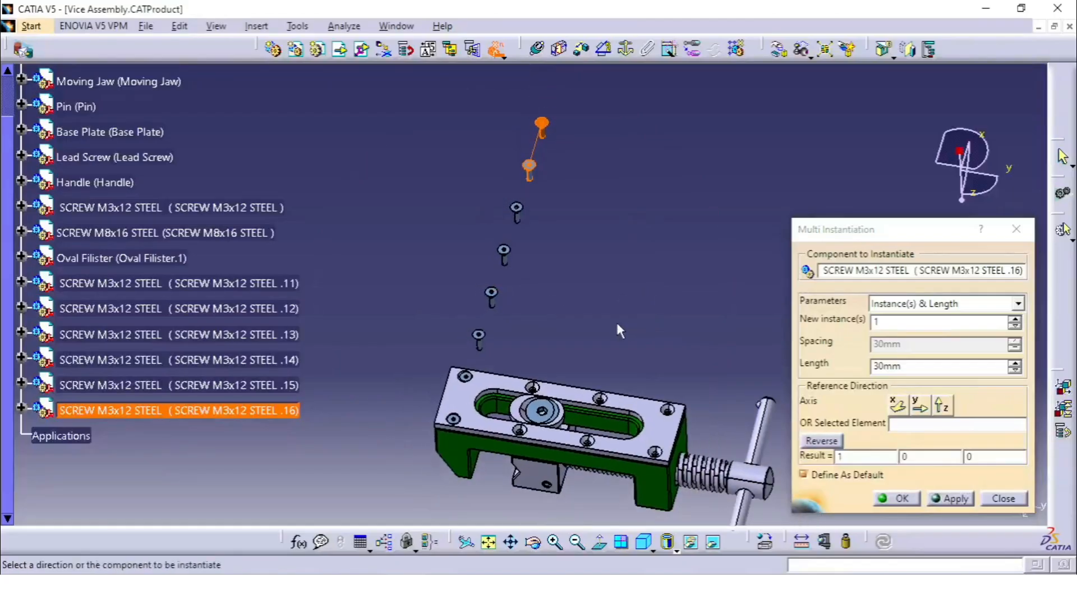
Close the Multi Instantiation and delete the M3x12 screw instances .11 through .16
{"action": "left_click", "coordinate": [1003, 498]}
{"action": "left_click", "coordinate": [263, 284]}
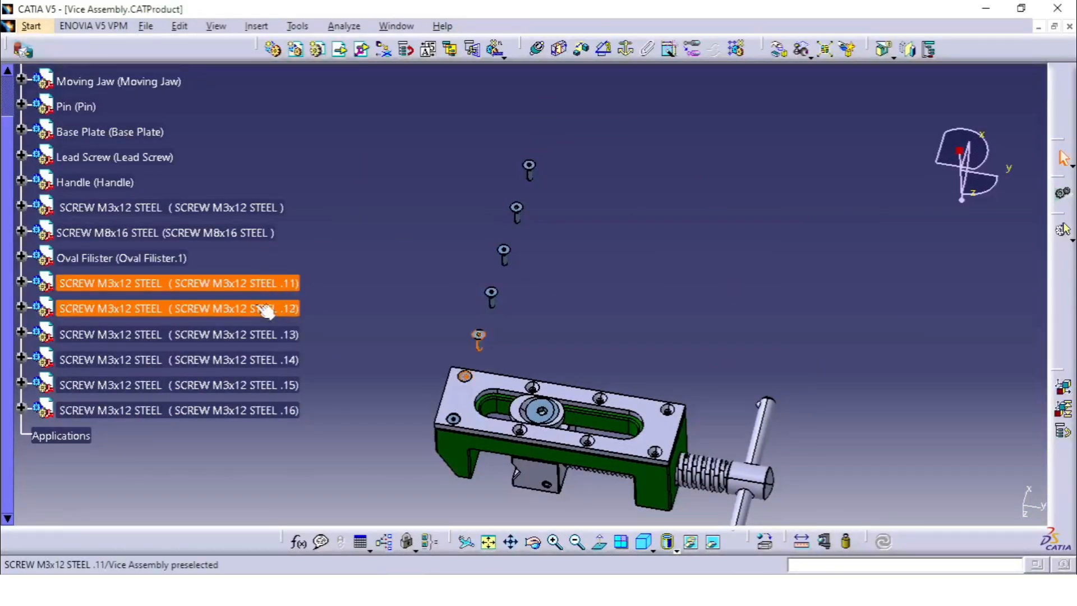
{"action": "left_click", "coordinate": [278, 410], "text": "shift"}
{"action": "right_click", "coordinate": [274, 411]}
{"action": "left_click", "coordinate": [320, 274]}
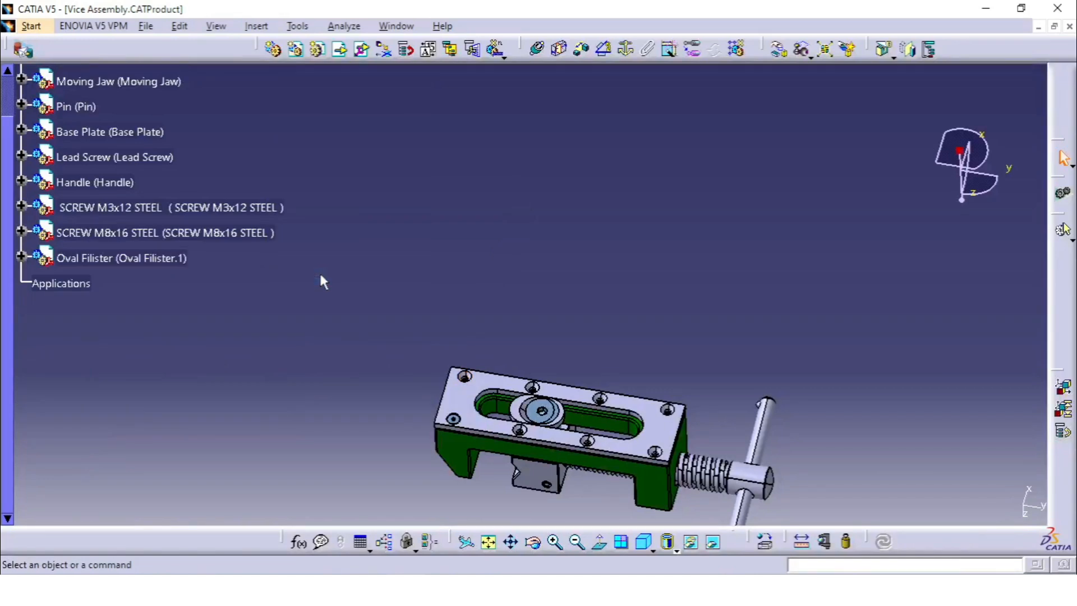
Set up a Multi Instantiation of the original M3x12 screw using Spacing & Length, with a 120 mm length along the Y axis
{"action": "left_click", "coordinate": [237, 216]}
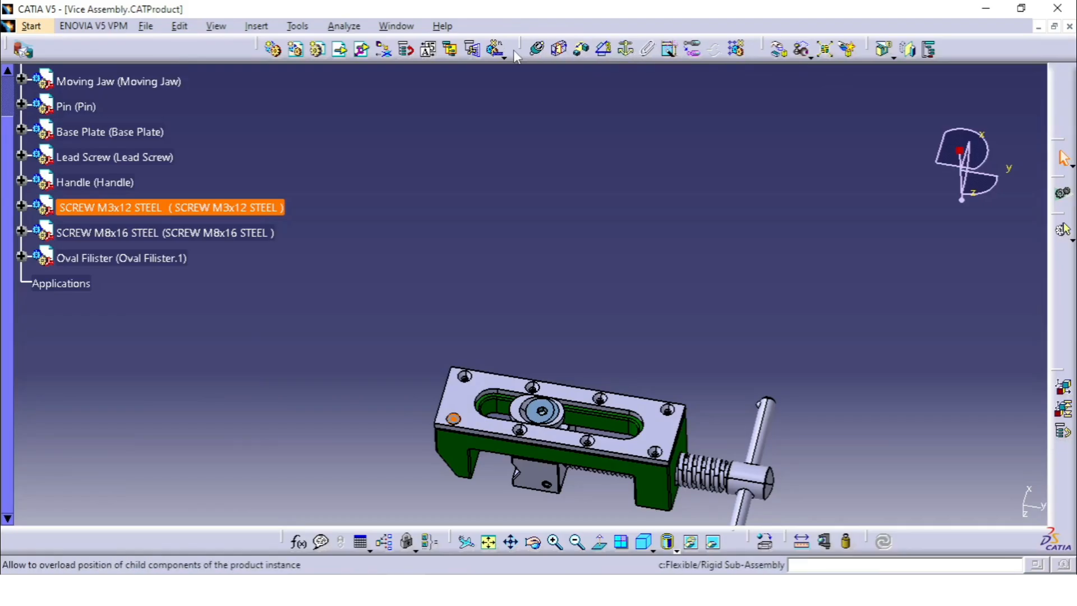
{"action": "left_click", "coordinate": [497, 50]}
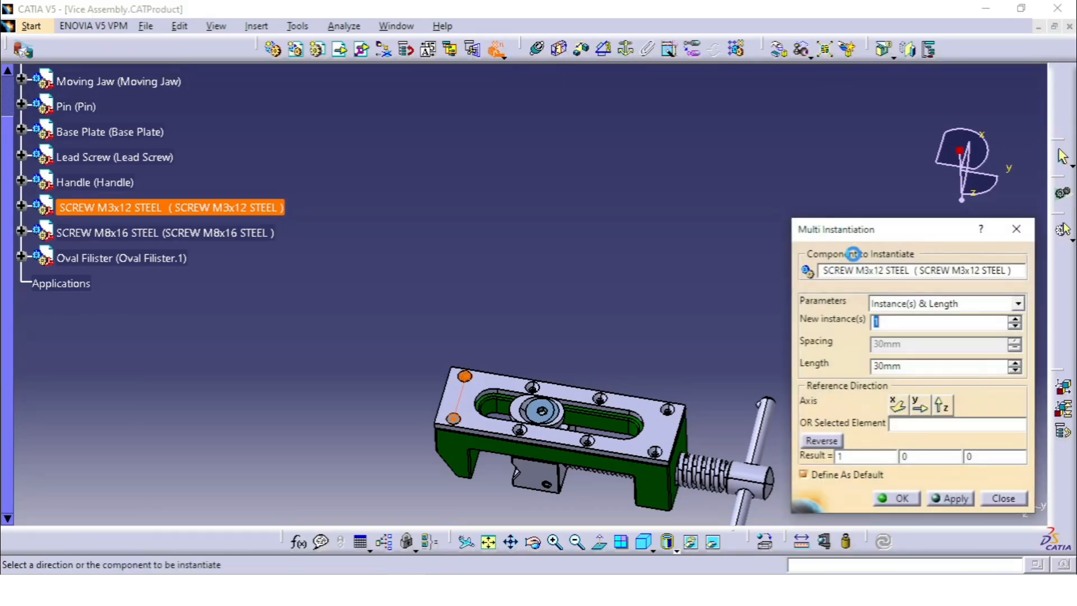
{"action": "left_click", "coordinate": [933, 304]}
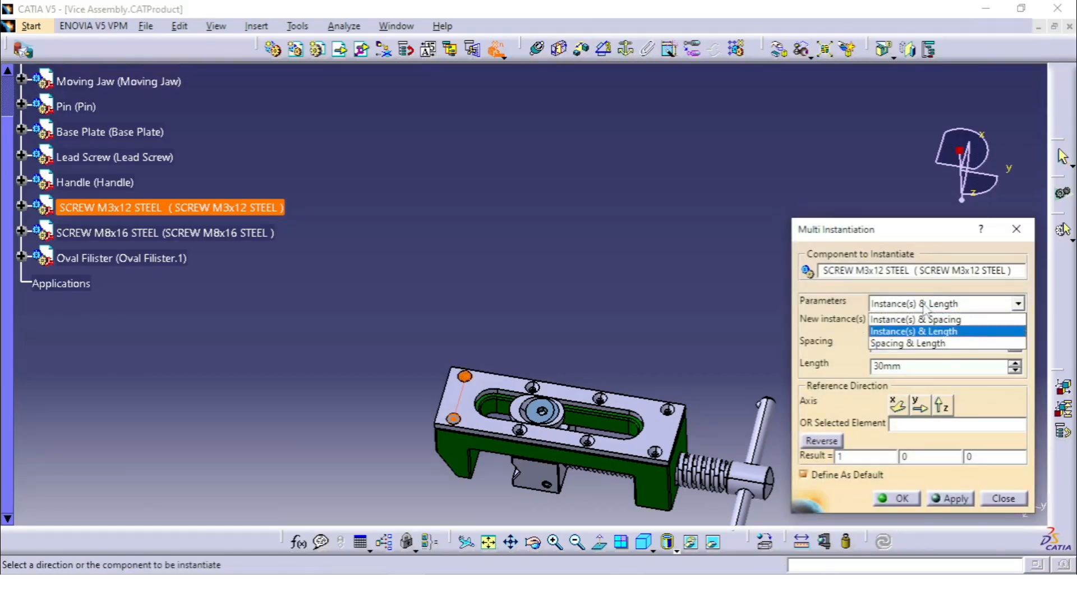
{"action": "left_click", "coordinate": [903, 345]}
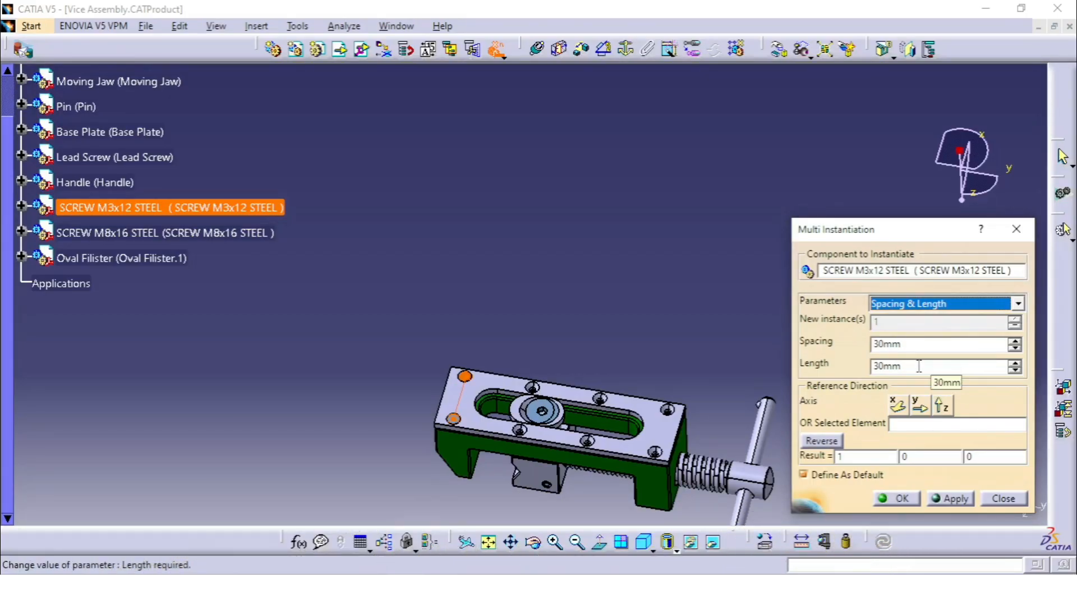
{"action": "double_click", "coordinate": [918, 365]}
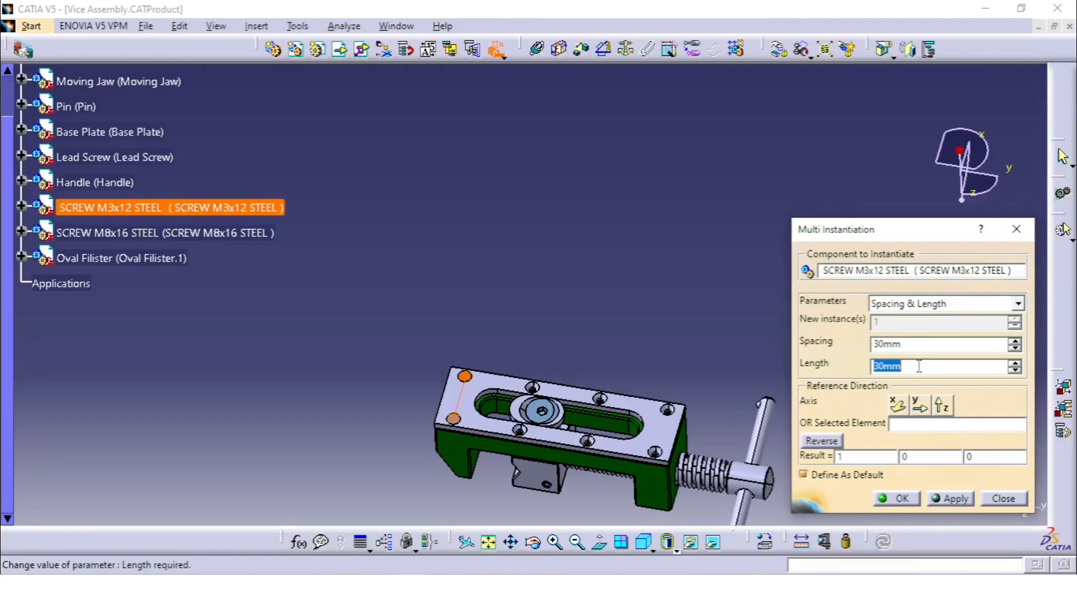
{"action": "type", "text": "120"}
{"action": "left_click", "coordinate": [919, 405]}
{"action": "middle_click_drag", "start_coordinate": [624, 306], "coordinate": [656, 198]}
{"action": "middle_click_drag", "start_coordinate": [547, 364], "coordinate": [581, 298]}
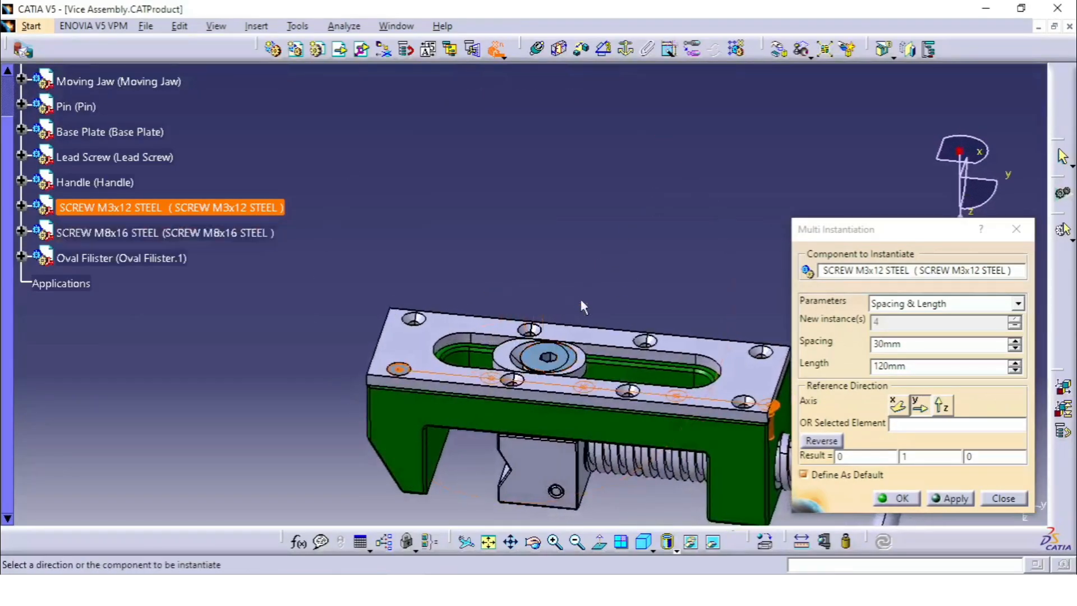
Preview the screw instantiation along the Z axis and along the X axis
{"action": "left_click", "coordinate": [946, 405]}
{"action": "middle_click_drag", "start_coordinate": [538, 387], "coordinate": [577, 338]}
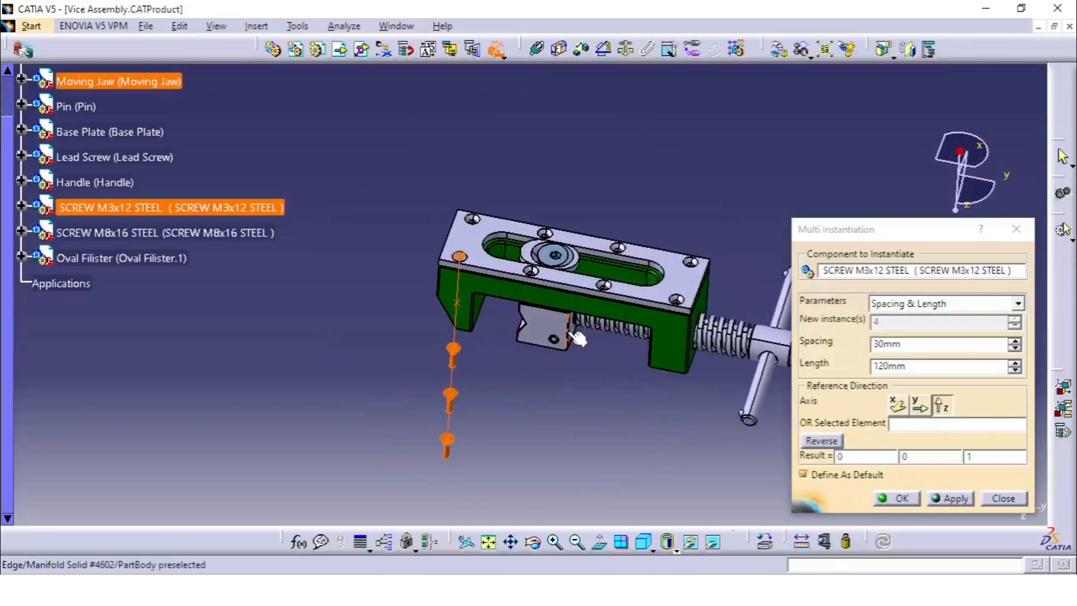
{"action": "middle_click_drag", "start_coordinate": [454, 408], "coordinate": [504, 359]}
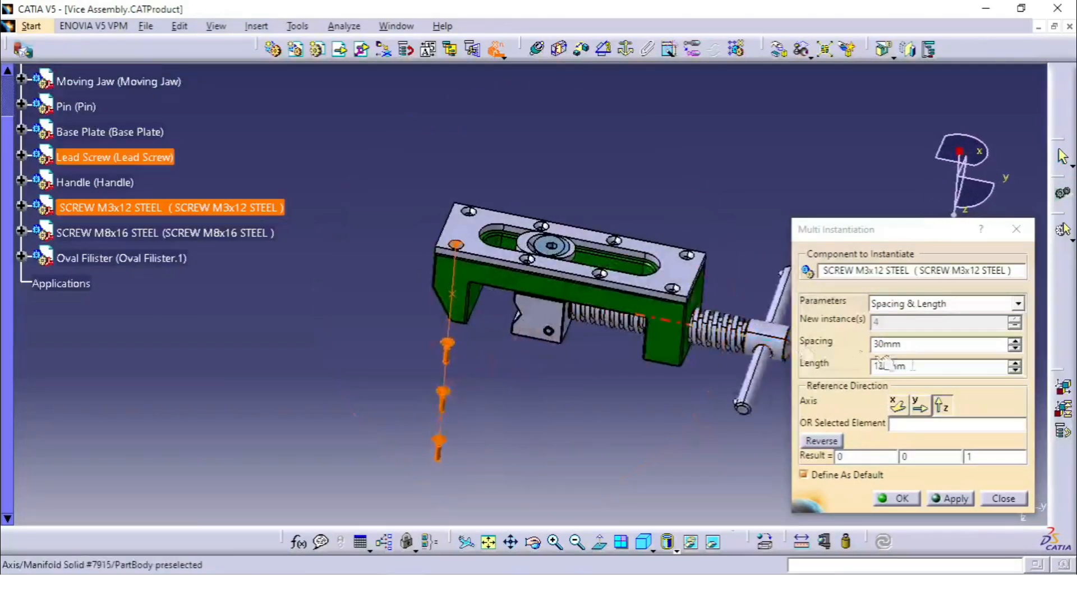
{"action": "left_click", "coordinate": [897, 405]}
{"action": "middle_click_drag", "start_coordinate": [567, 342], "coordinate": [612, 280]}
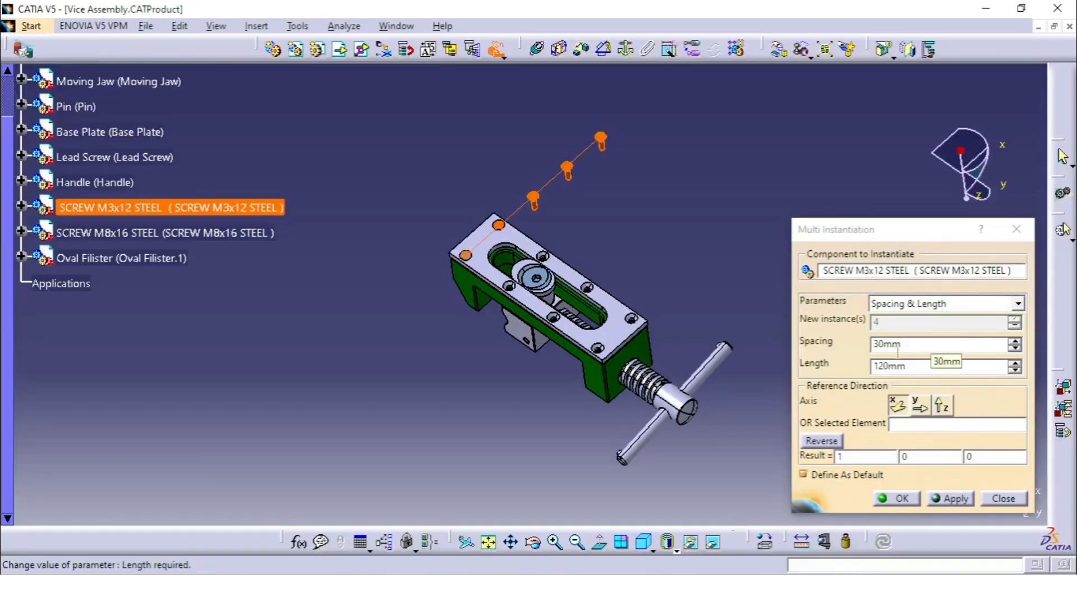
{"action": "middle_click_drag", "start_coordinate": [652, 207], "coordinate": [628, 230]}
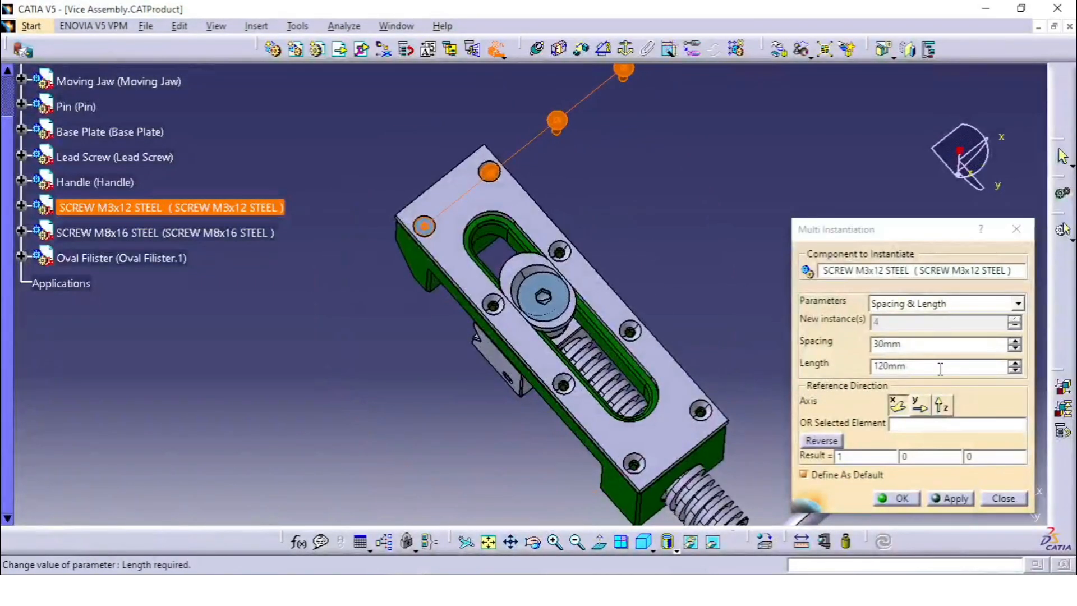
{"action": "mouse_move", "coordinate": [684, 284]}
{"action": "middle_mouse_down"}
{"action": "mouse_move", "coordinate": [641, 300]}
{"action": "mouse_move", "coordinate": [678, 303]}
{"action": "middle_mouse_up"}
Multi-instantiate the M3x12 screw along the Y axis using Instance(s) & Spacing, with 3 new instances and 37 mm spacing
{"action": "left_click", "coordinate": [942, 304]}
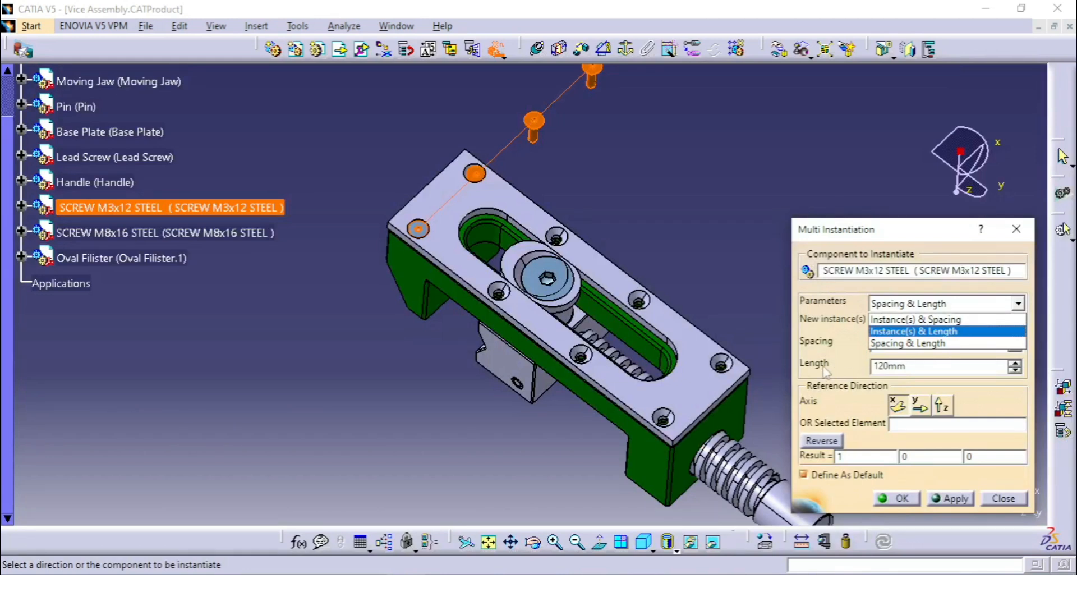
{"action": "left_click", "coordinate": [919, 409]}
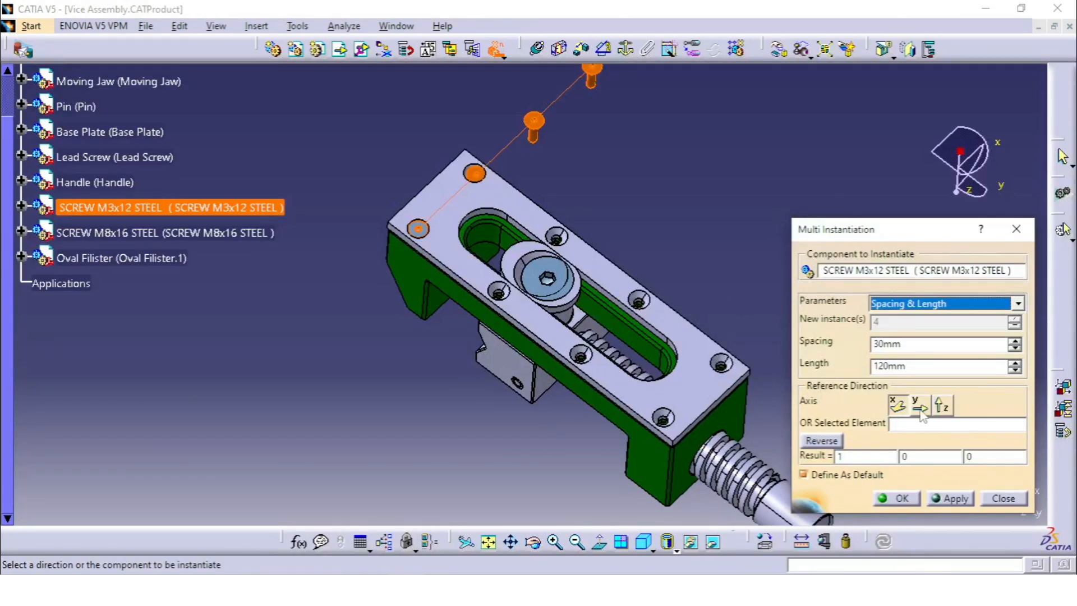
{"action": "left_click", "coordinate": [915, 411]}
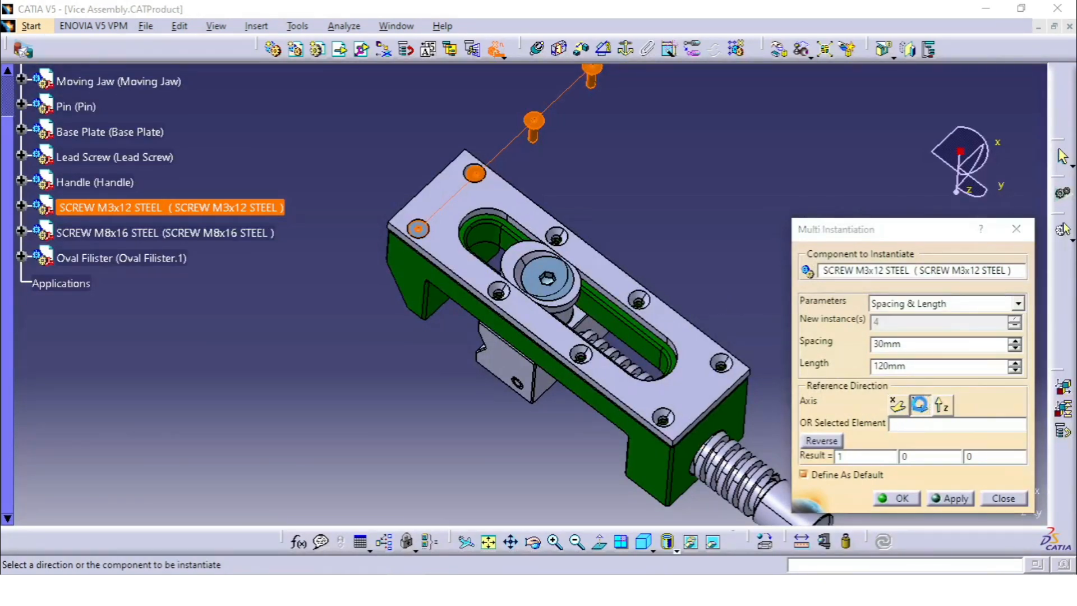
{"action": "left_click", "coordinate": [908, 303]}
{"action": "left_click", "coordinate": [909, 318]}
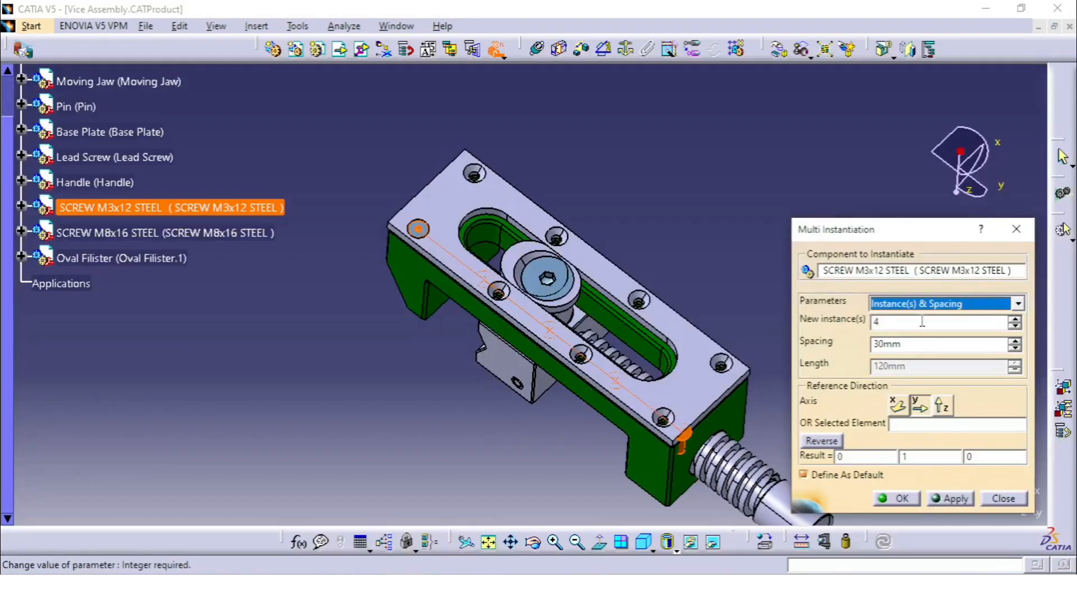
{"action": "left_click", "coordinate": [922, 321]}
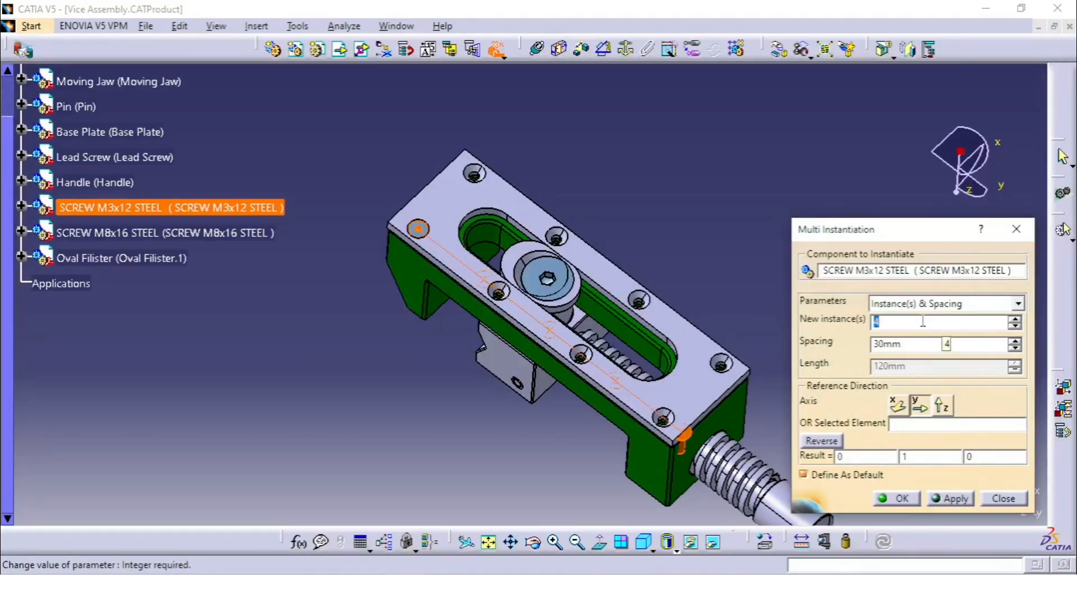
{"action": "type", "text": "3"}
{"action": "left_click", "coordinate": [911, 340]}
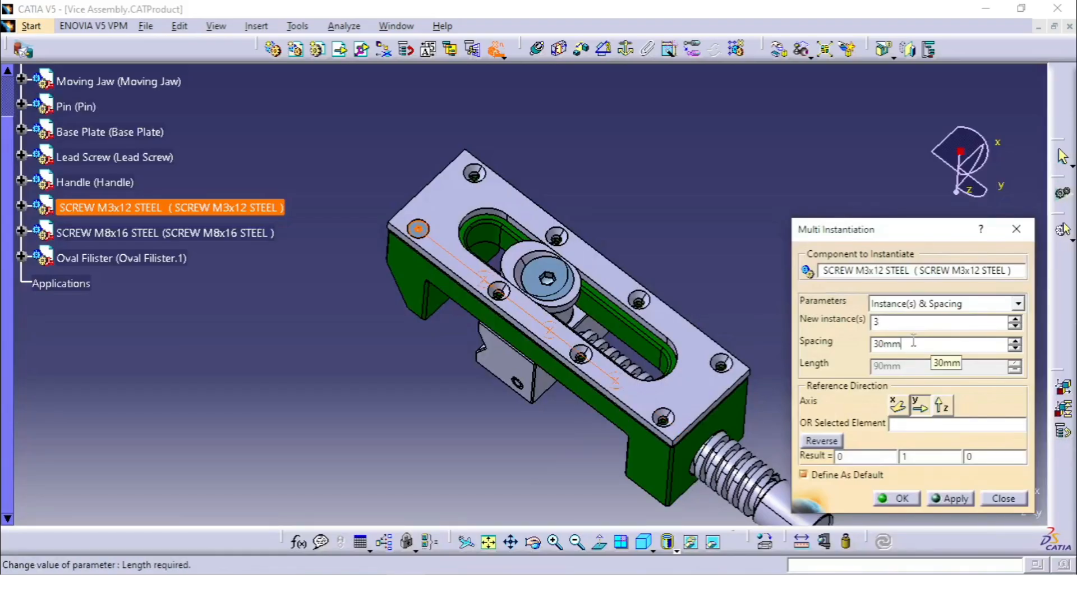
{"action": "type", "text": "37"}
{"action": "left_click", "coordinate": [949, 498]}
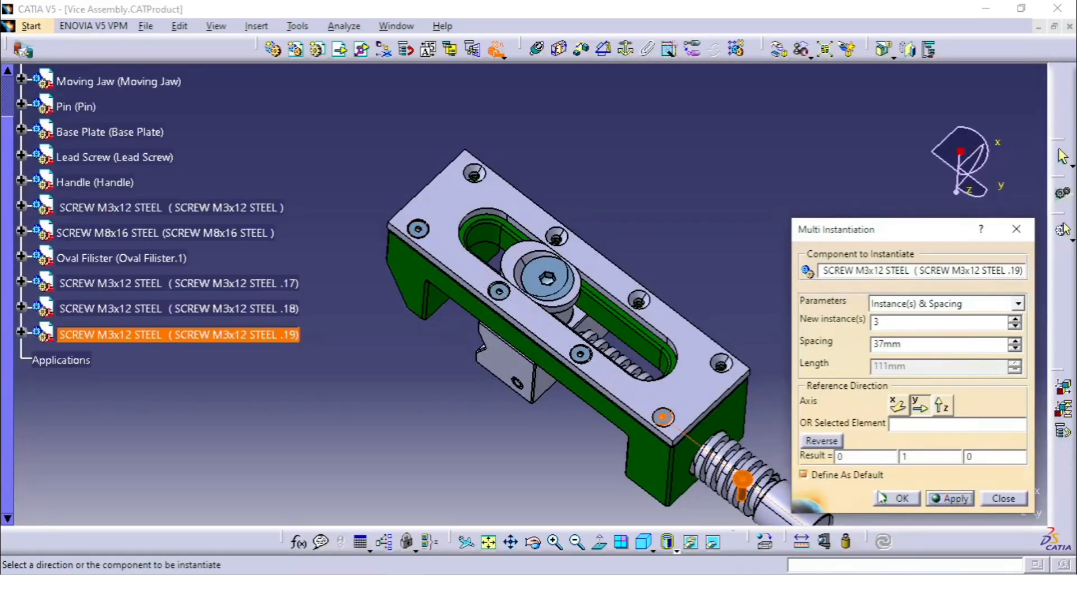
{"action": "left_click", "coordinate": [1003, 498]}
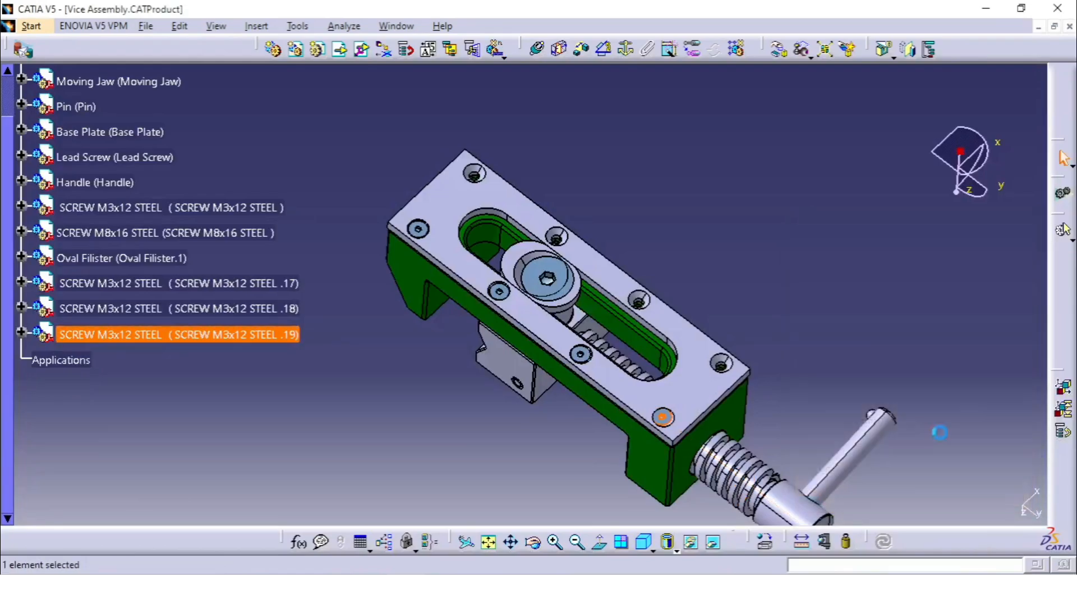
{"action": "middle_click_drag", "start_coordinate": [876, 298], "coordinate": [433, 347]}
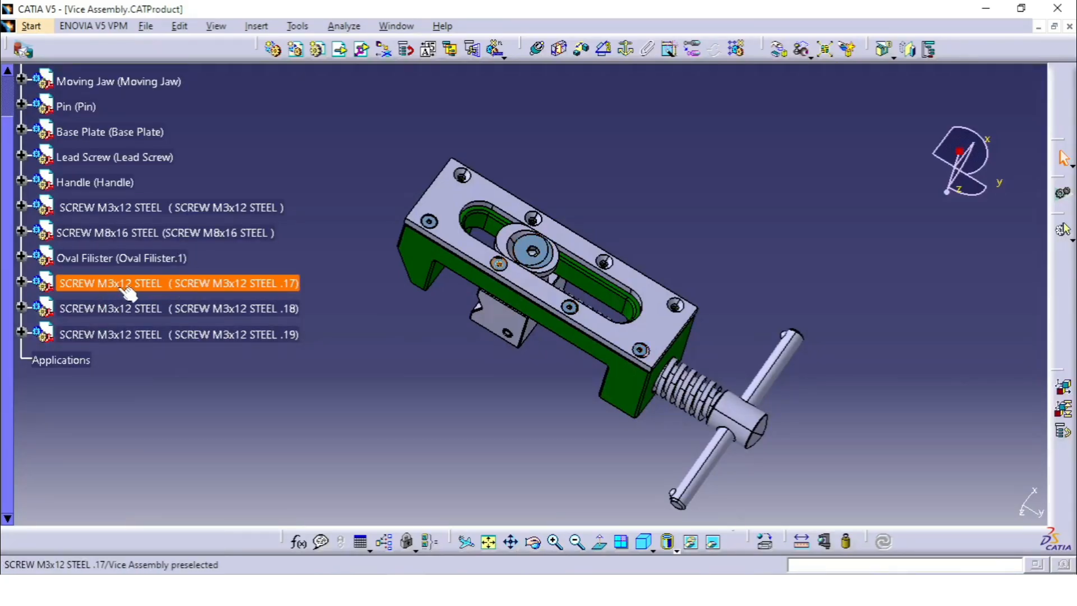
{"action": "left_click", "coordinate": [139, 234]}
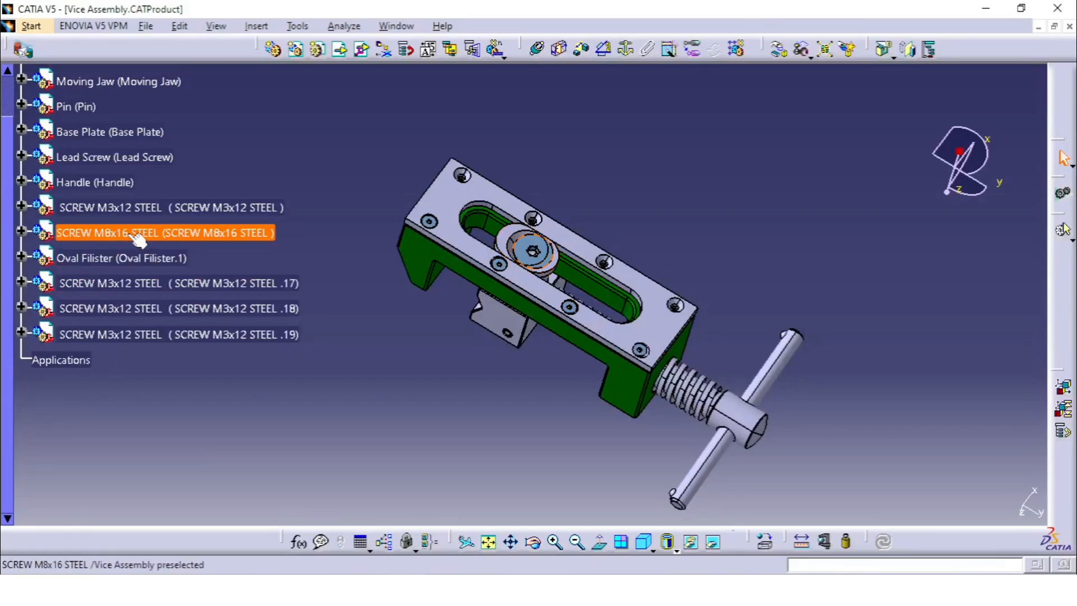